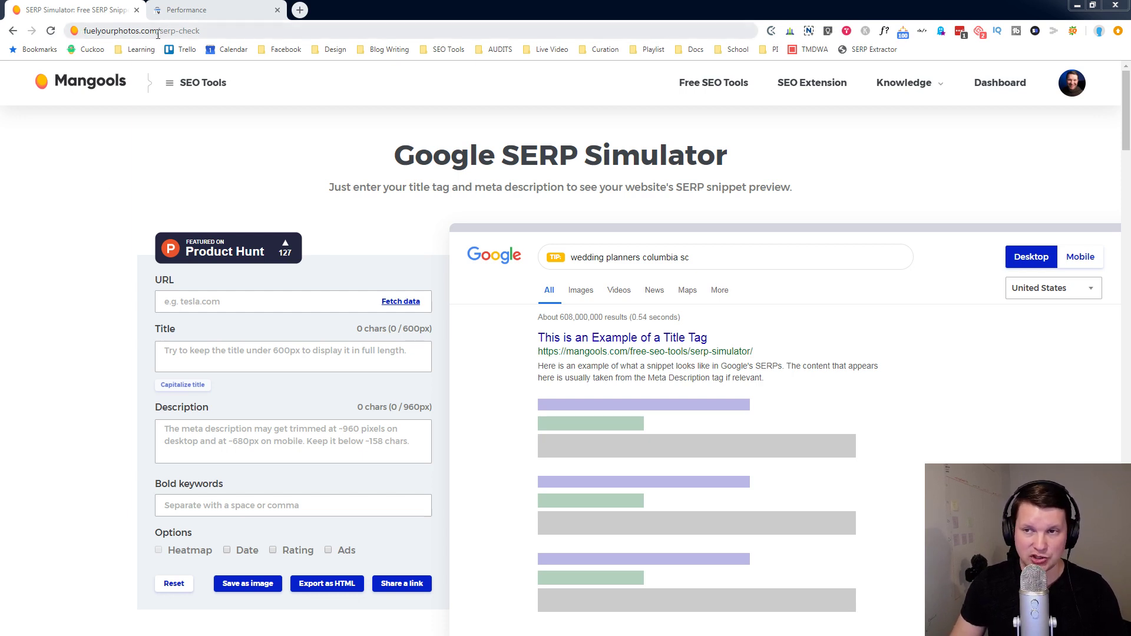
Step: Reload the SERP Simulator page so it shows the default example snippet with empty fields
left_click(211, 30)
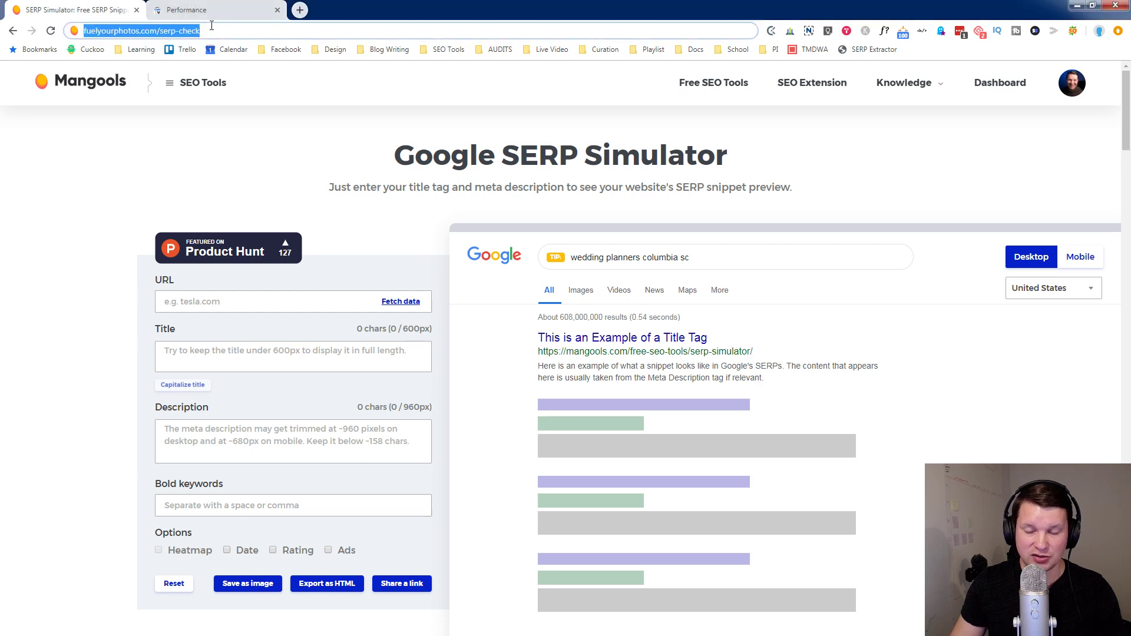
key("Return")
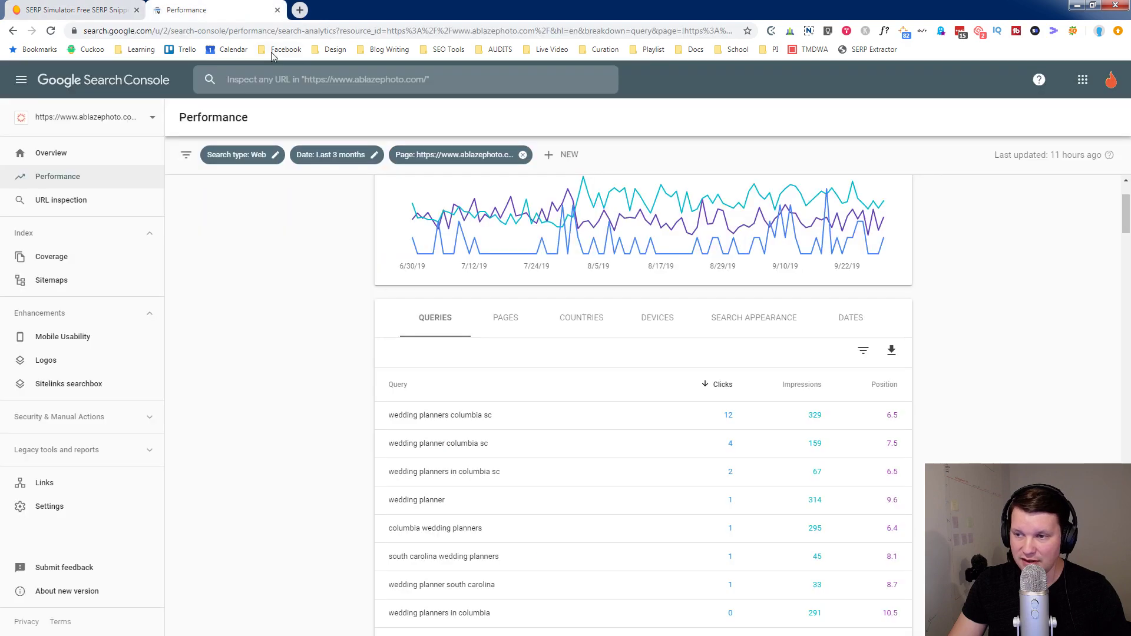
Step: Open the wedding-planners-in-columbia-sc page from Search Console's Pages report in a new tab and select its URL
left_click(224, 10)
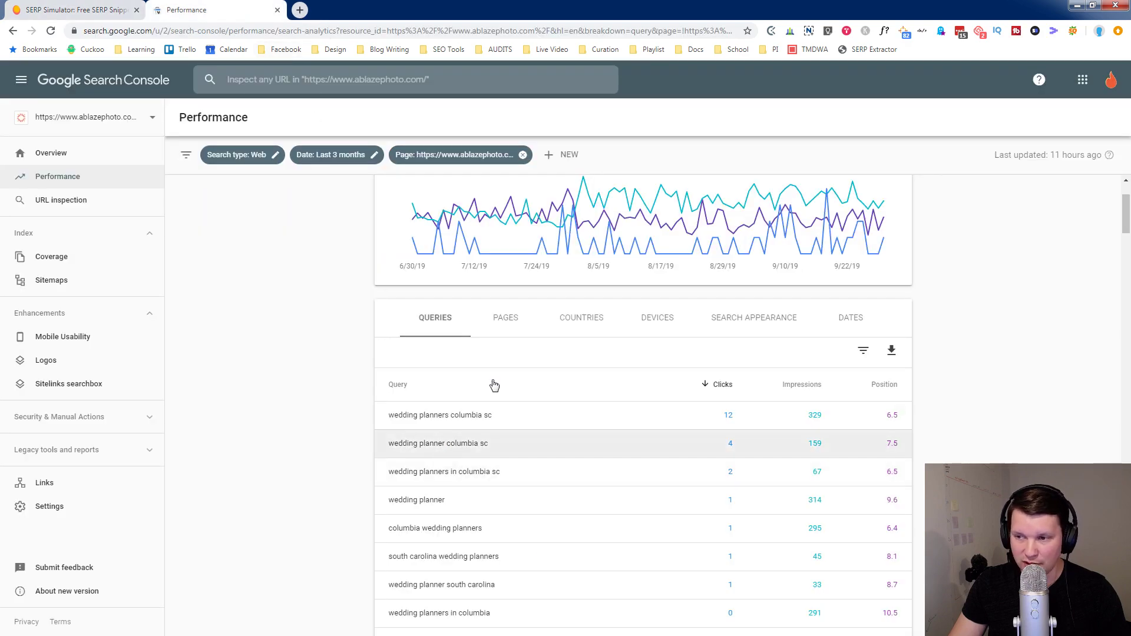
left_click(507, 319)
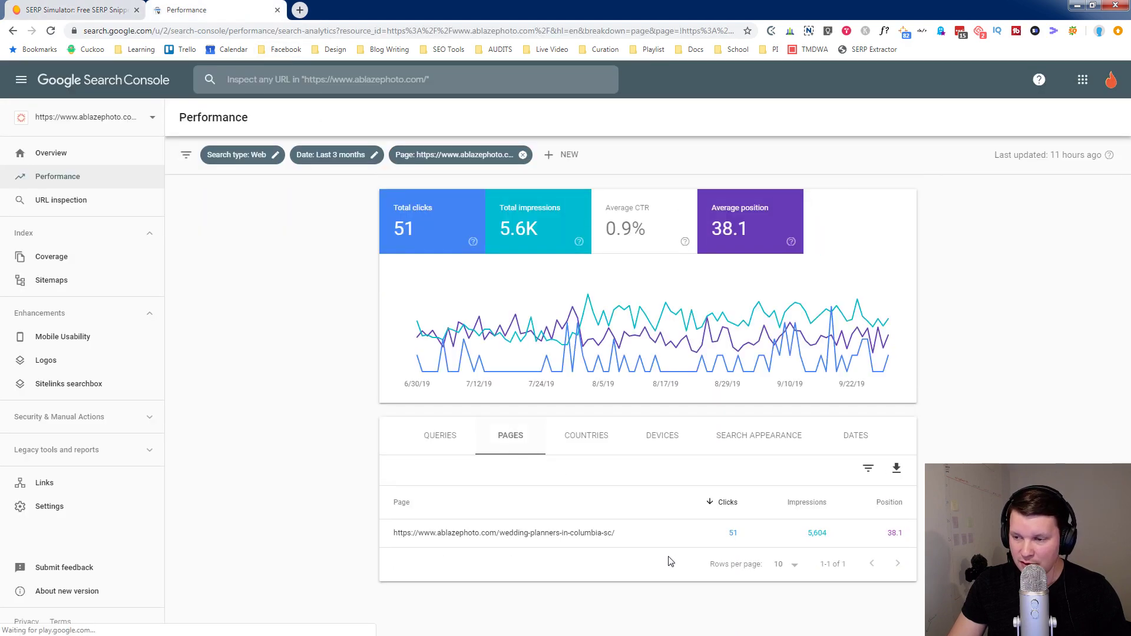
left_click(648, 534)
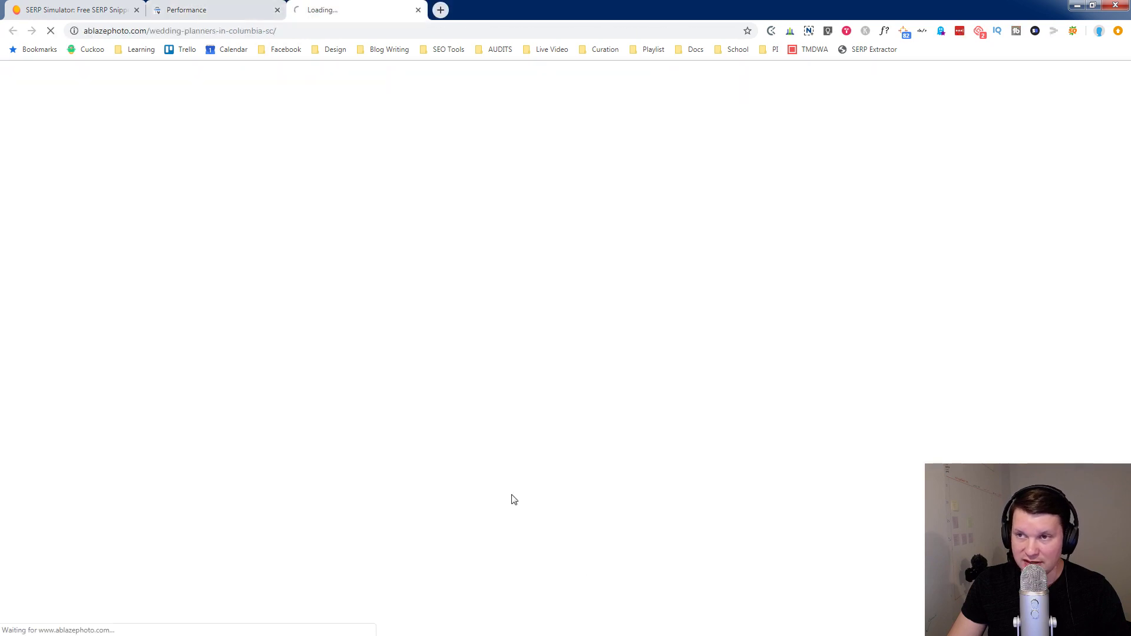
left_click(221, 28)
key("ctrl+c")
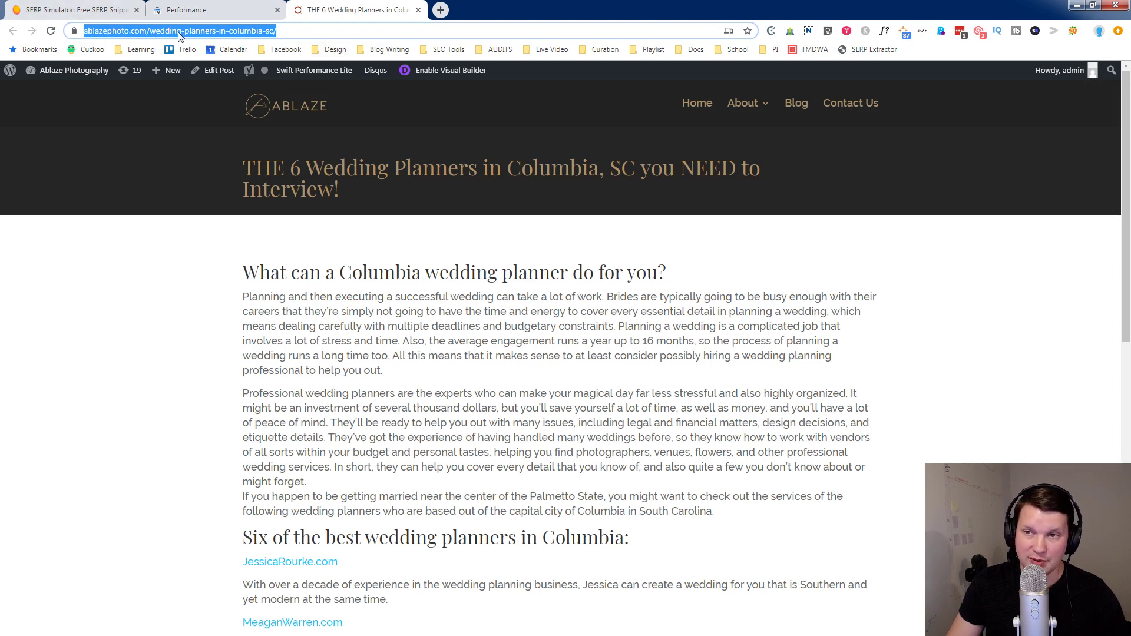
Step: Paste the wedding planners page URL into the simulator and fetch its 61-character title
key("ctrl+1")
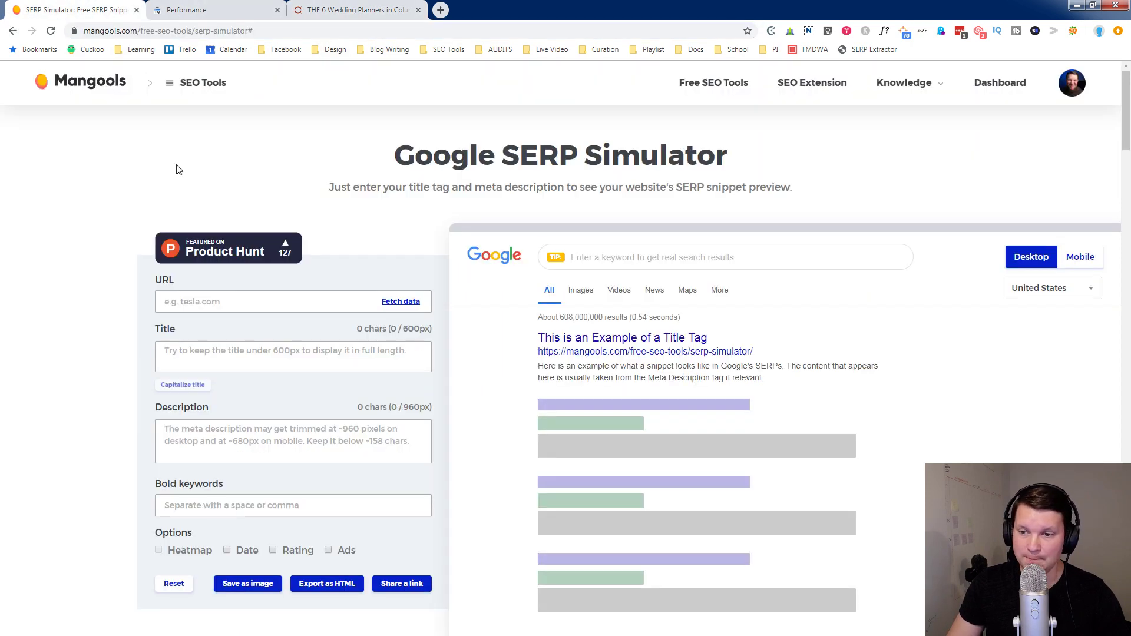
left_click(265, 301)
key("ctrl+v")
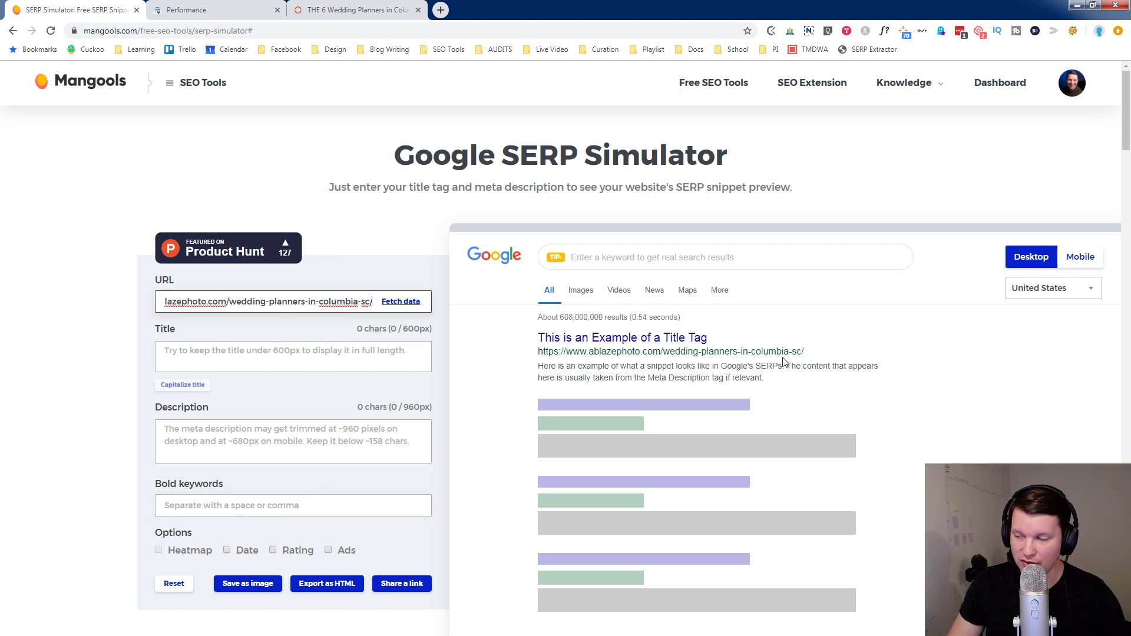
left_click(409, 306)
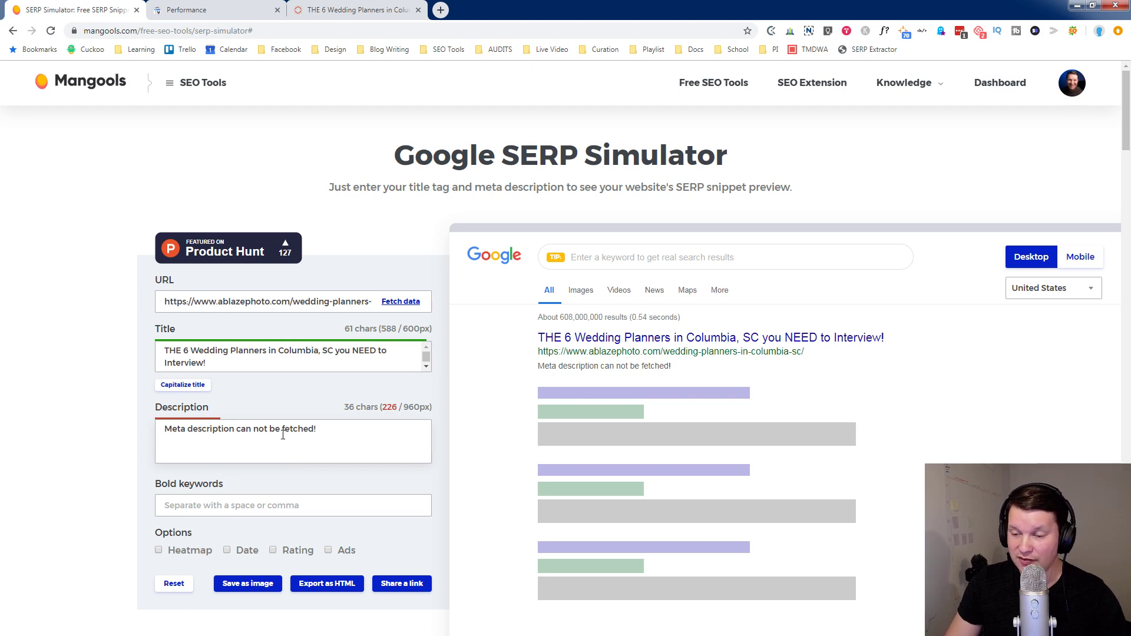
Step: Copy the page's 270-character meta description from Open SEO Stats' Page Info, then return to the simulator
left_click(357, 10)
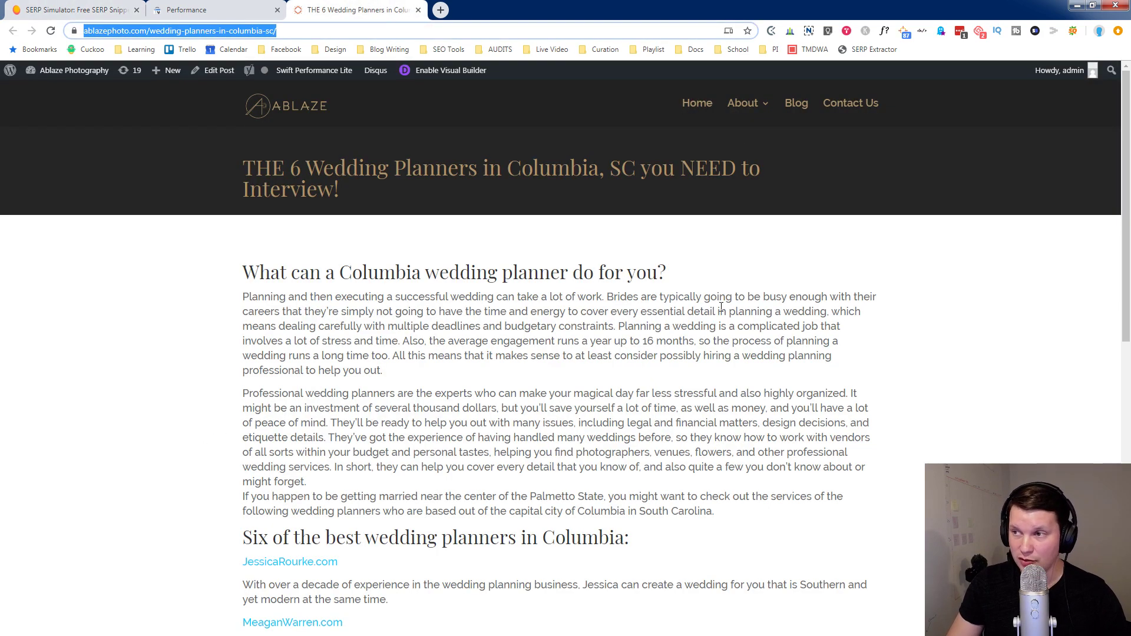
left_click(791, 33)
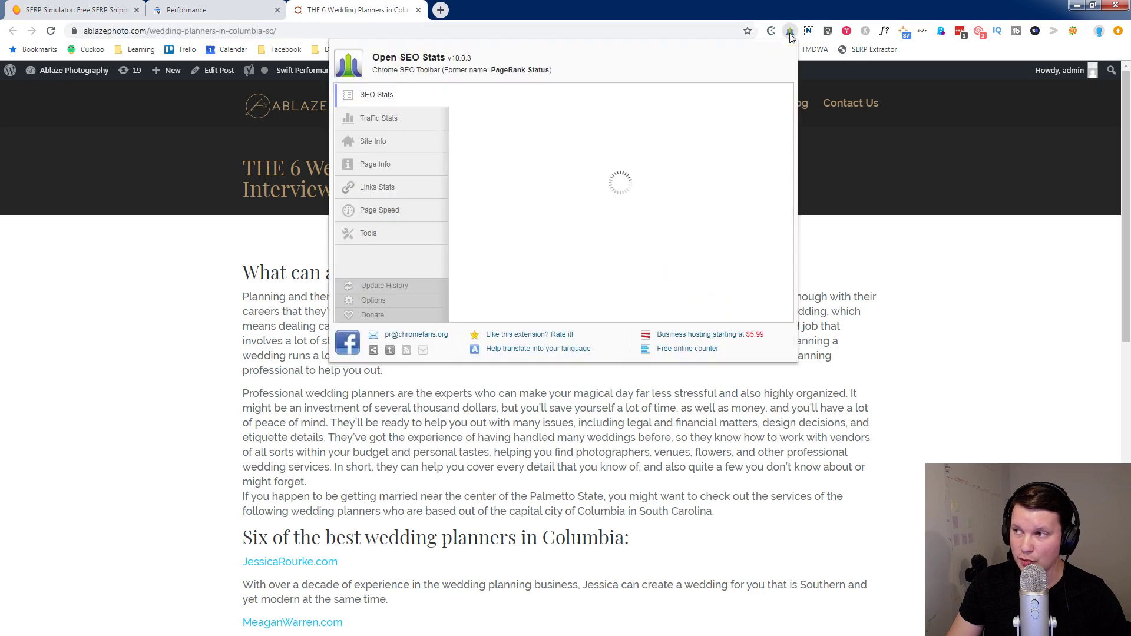
left_click(396, 172)
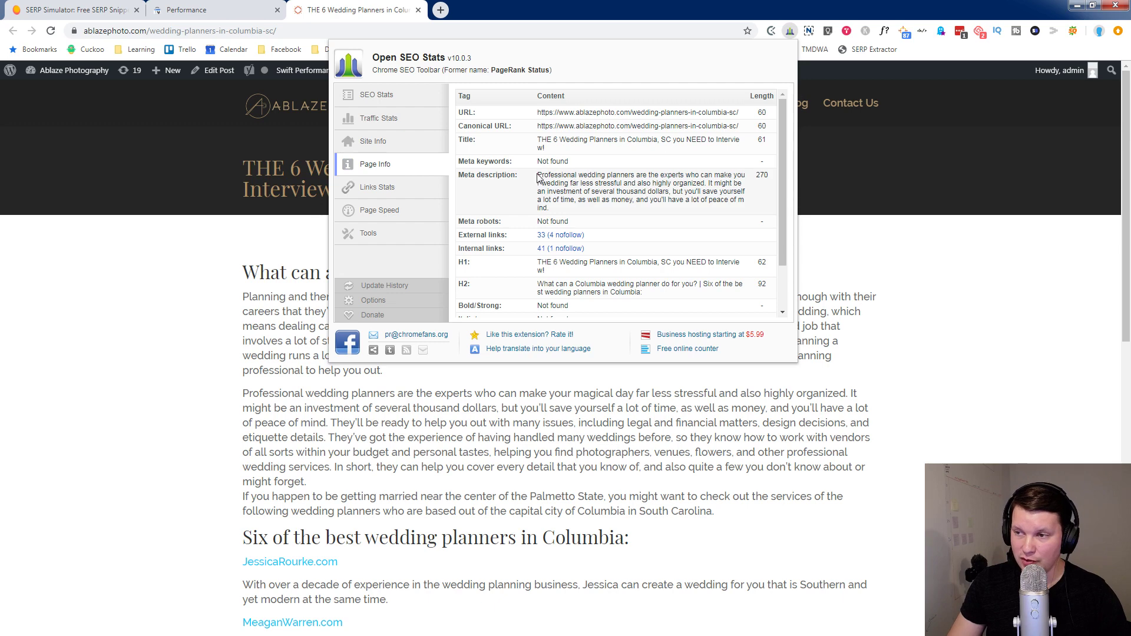
left_click_drag(538, 176, 566, 213)
key("ctrl+c")
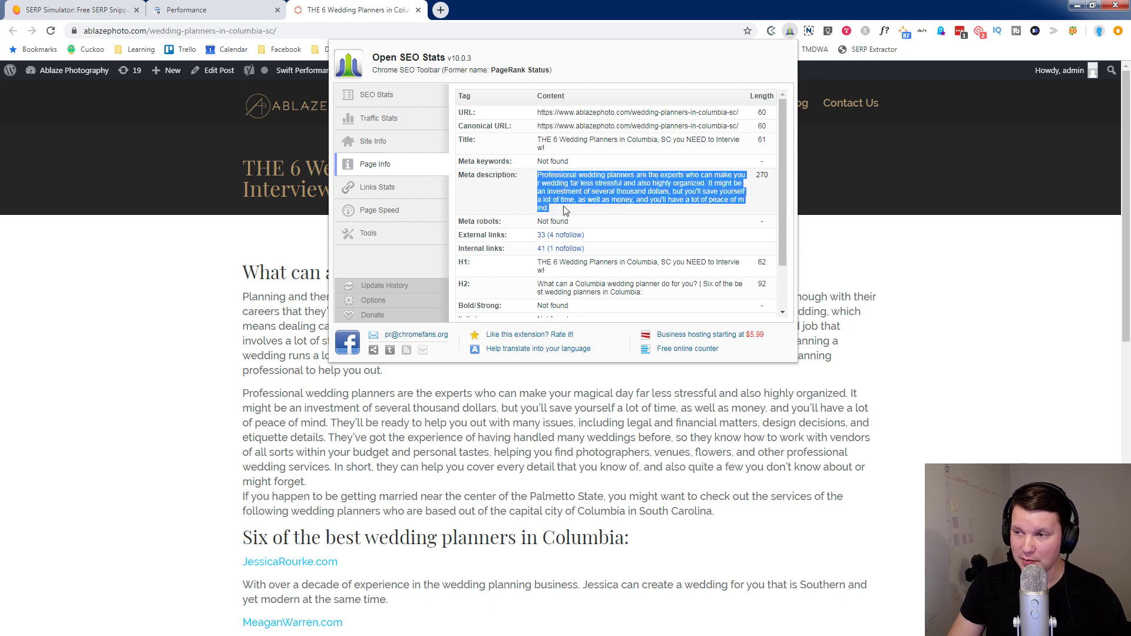
left_click(178, 392)
left_click(76, 10)
Step: Paste the 270-character meta description over the placeholder description, measuring 1654/960px
left_click_drag(303, 457, 94, 422)
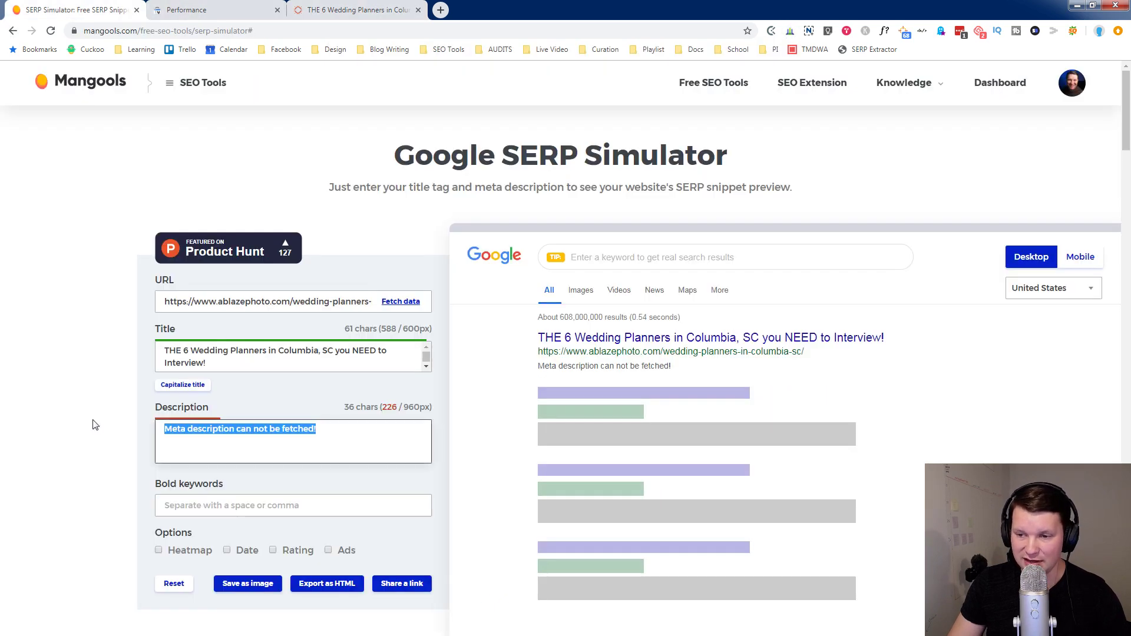
key("ctrl+v")
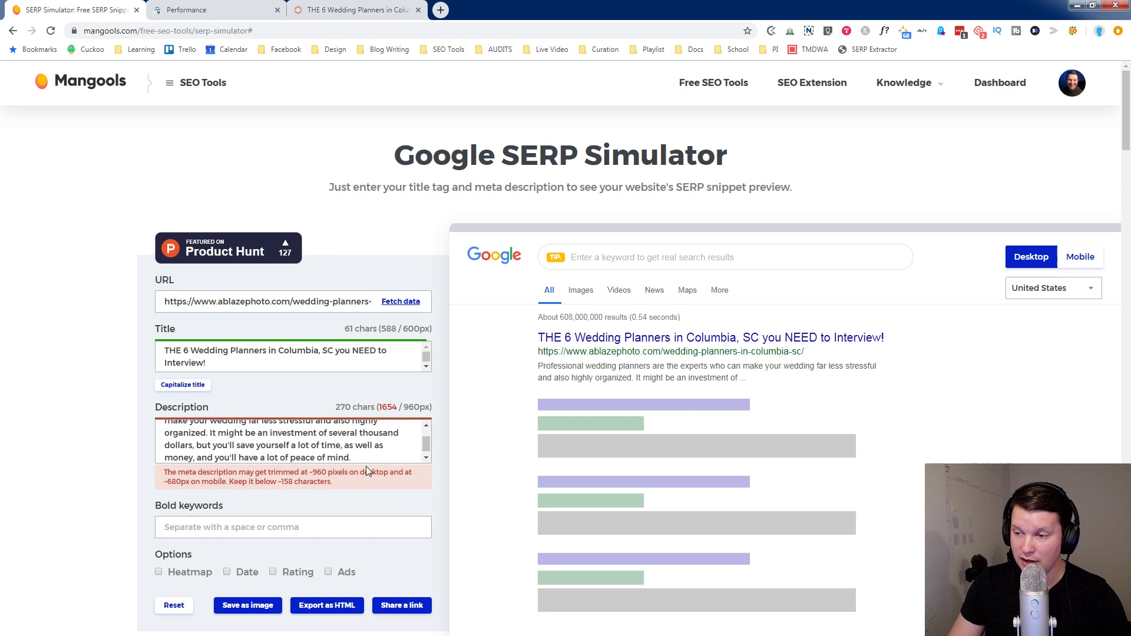
mouse_move(426, 445)
left_mouse_down()
mouse_move(427, 429)
mouse_move(433, 447)
left_mouse_up()
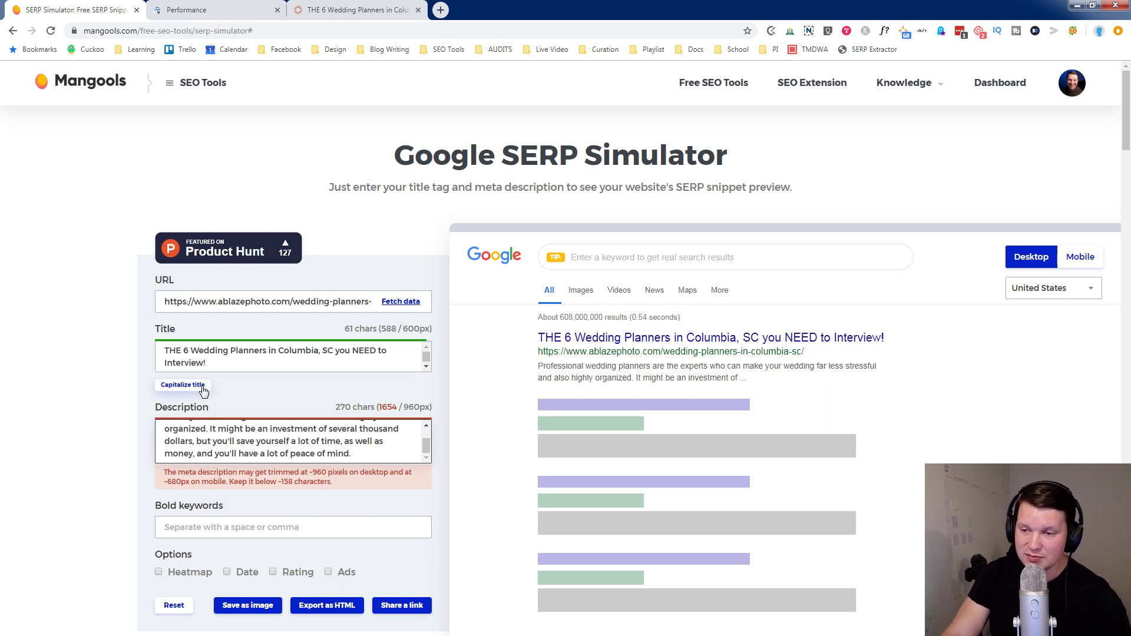
left_click(183, 385)
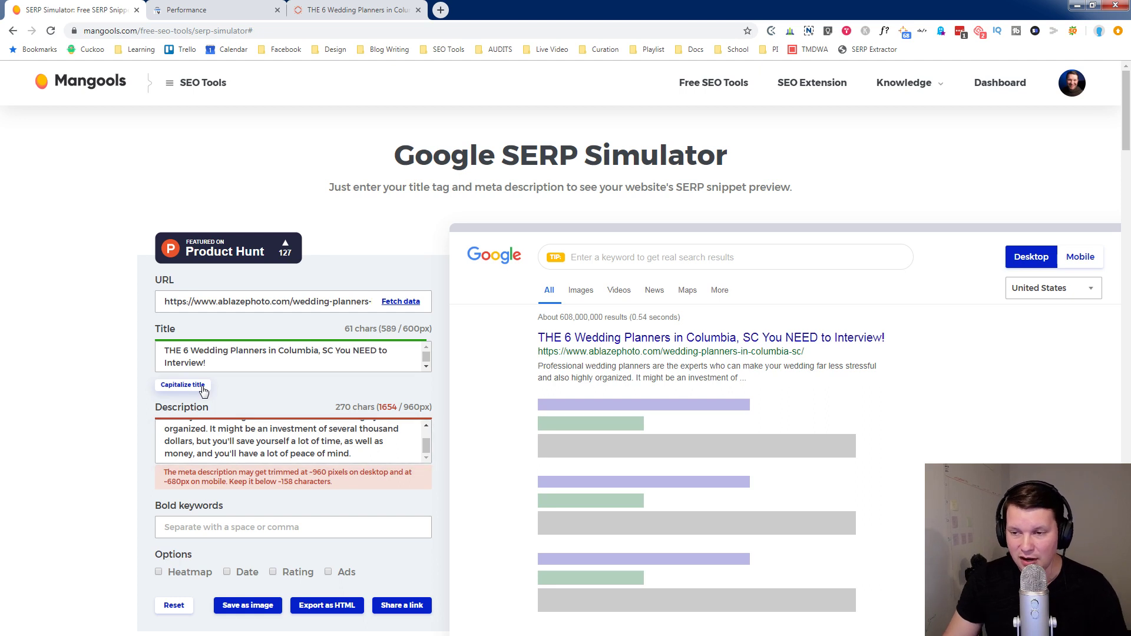
left_click_drag(337, 351, 341, 351)
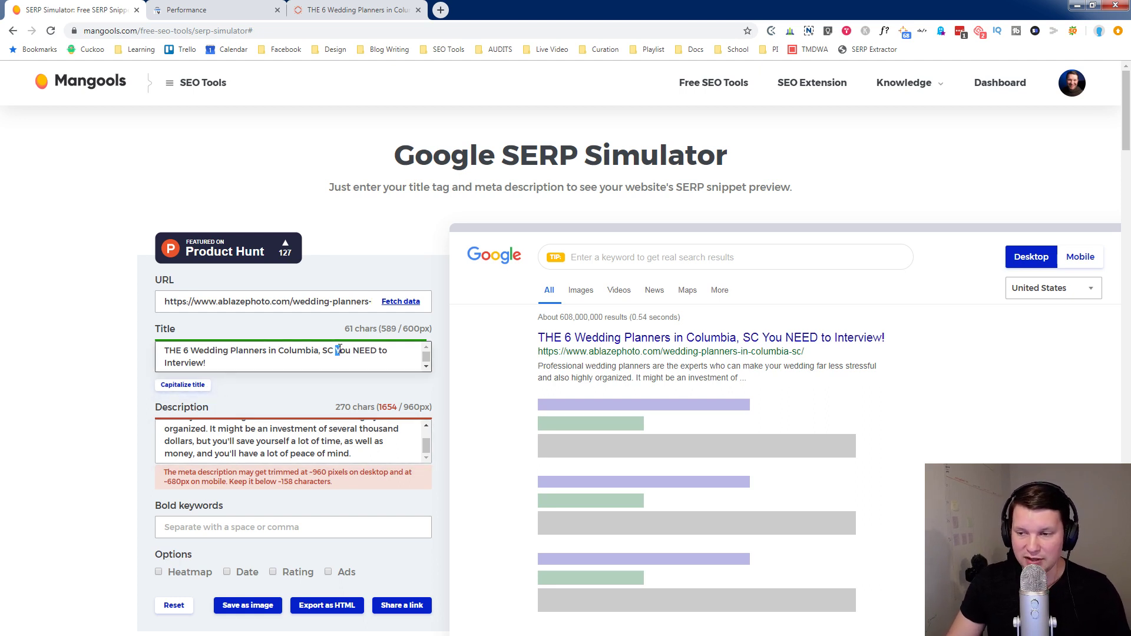
type("y")
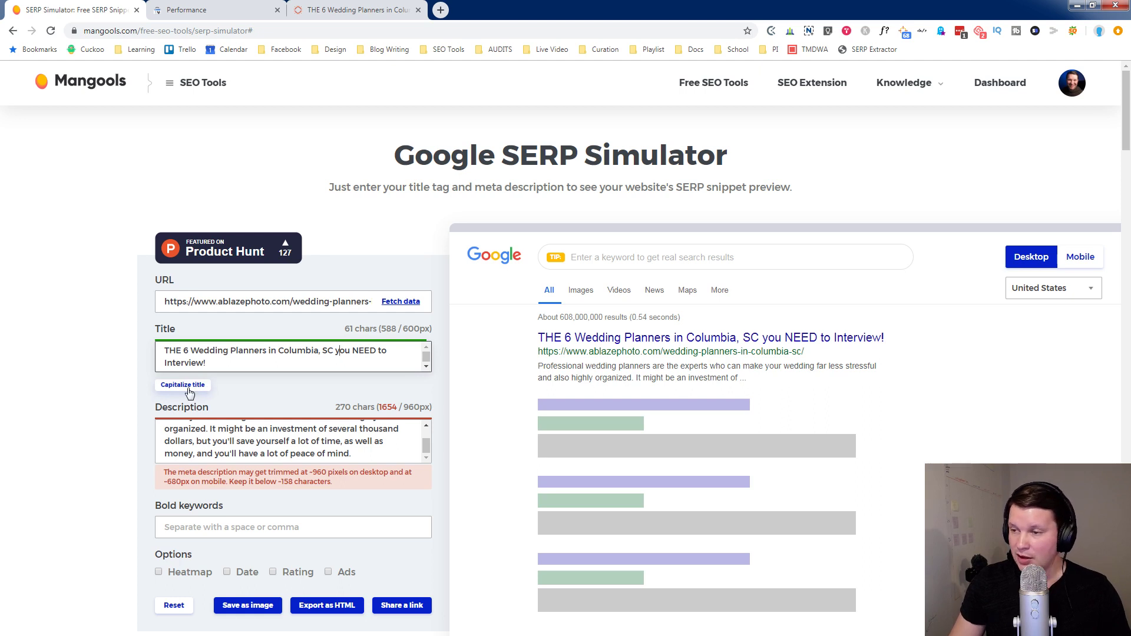
left_click(601, 258)
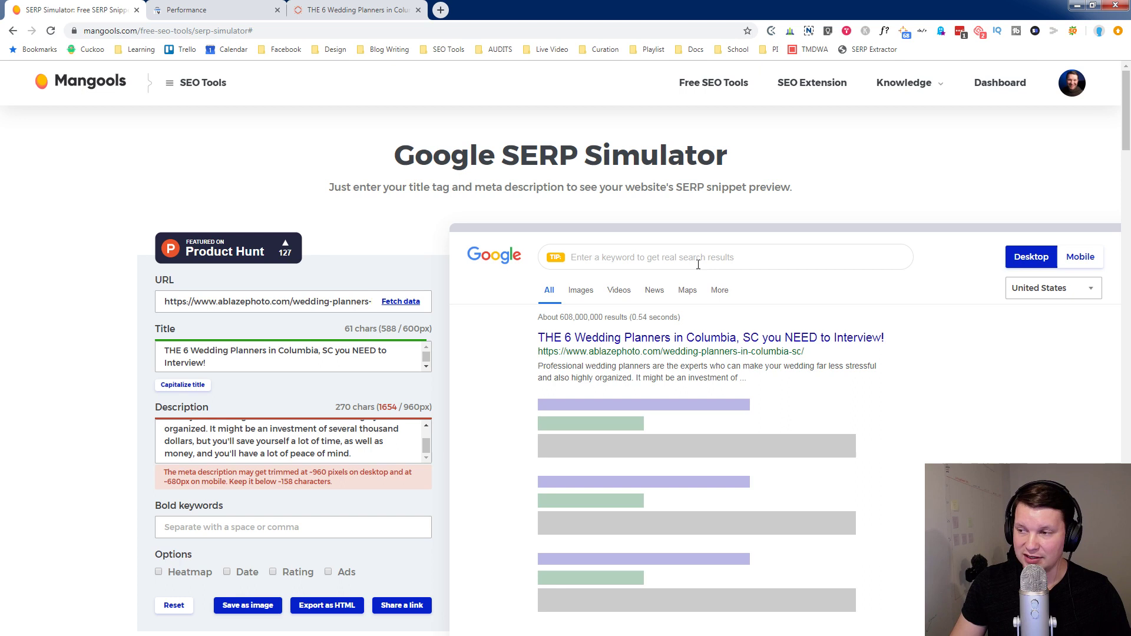
type("we")
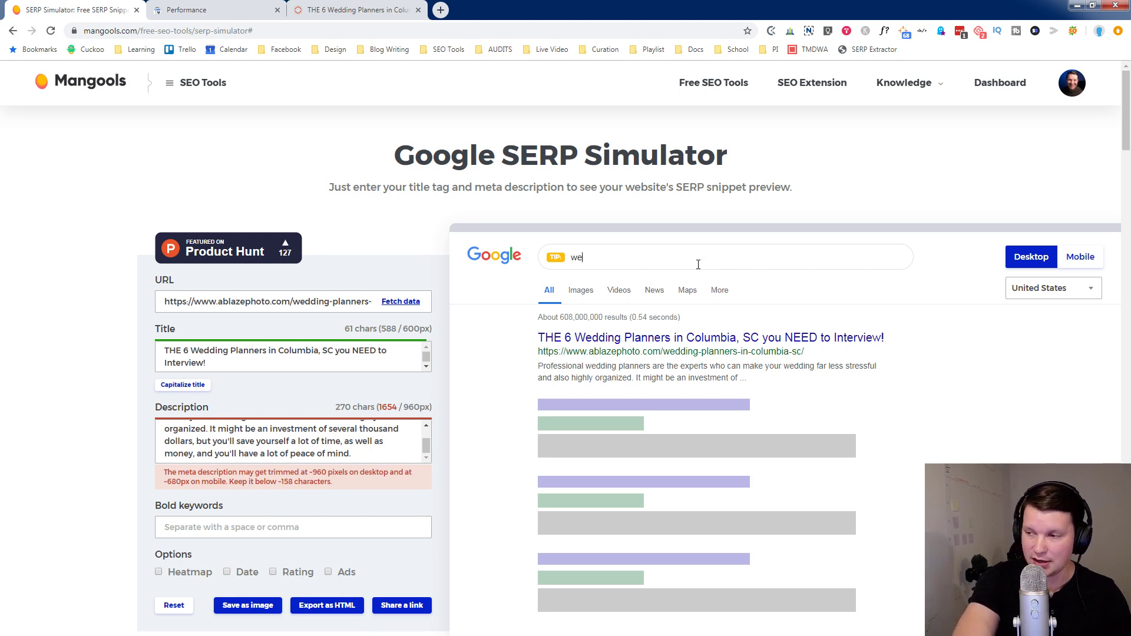
type("dding planners co")
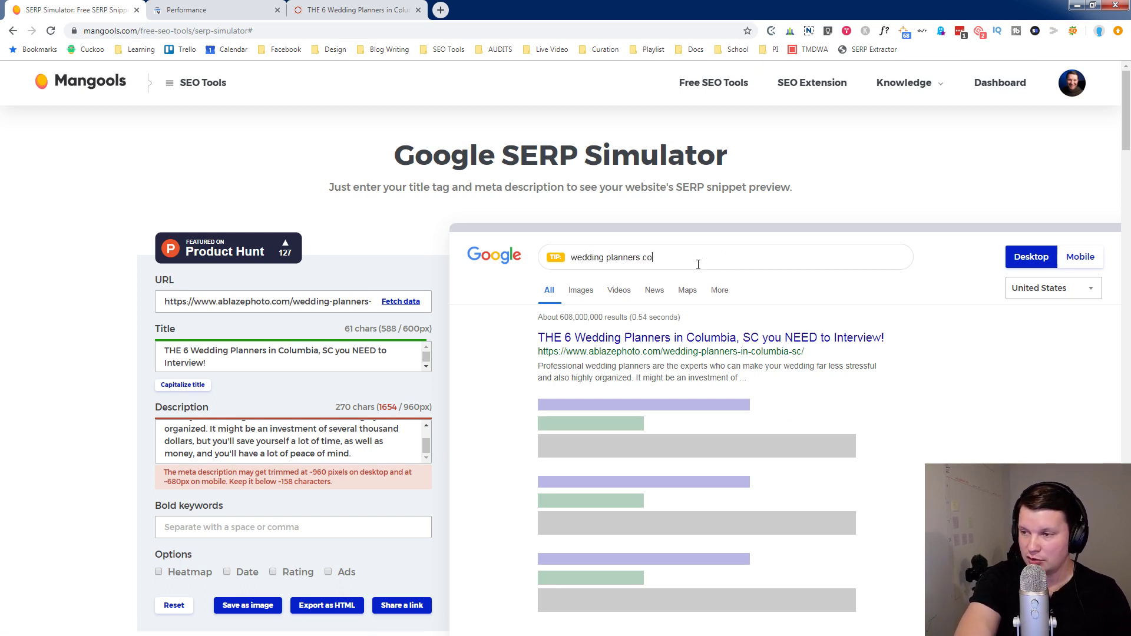
type("lumbia sc")
key("Return")
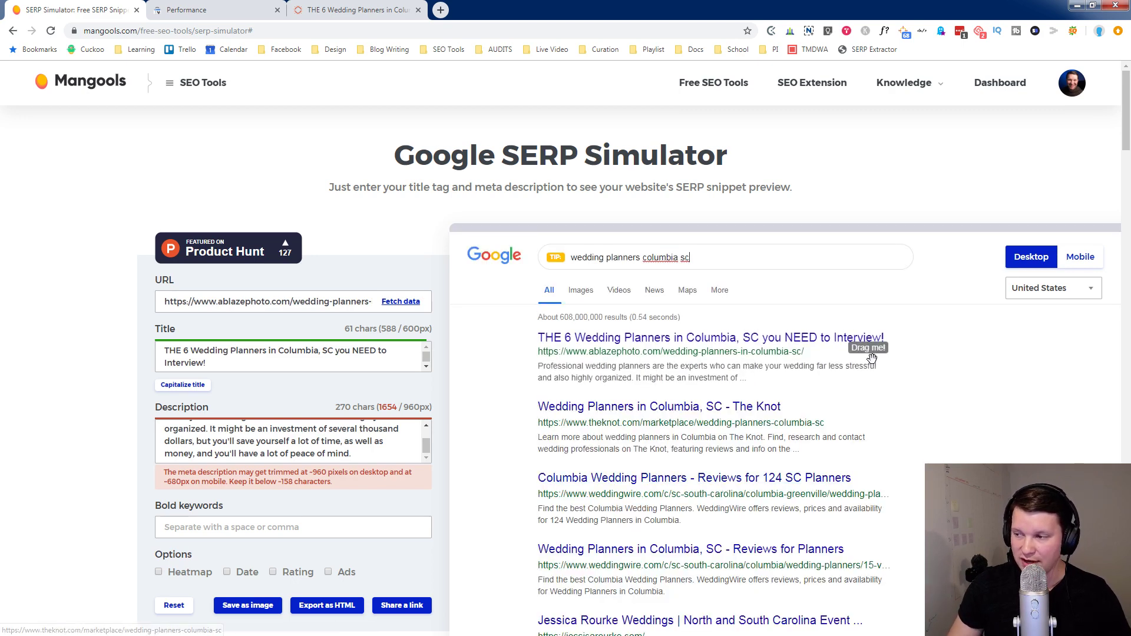
left_click_drag(871, 358, 875, 488)
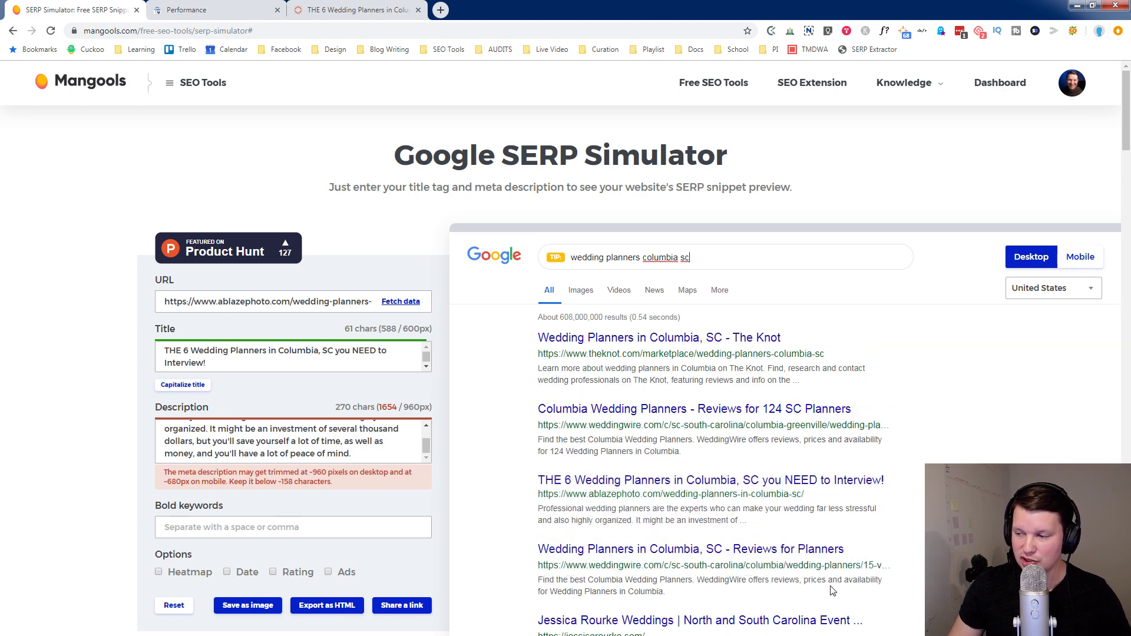
scroll(832, 591, "down", 1)
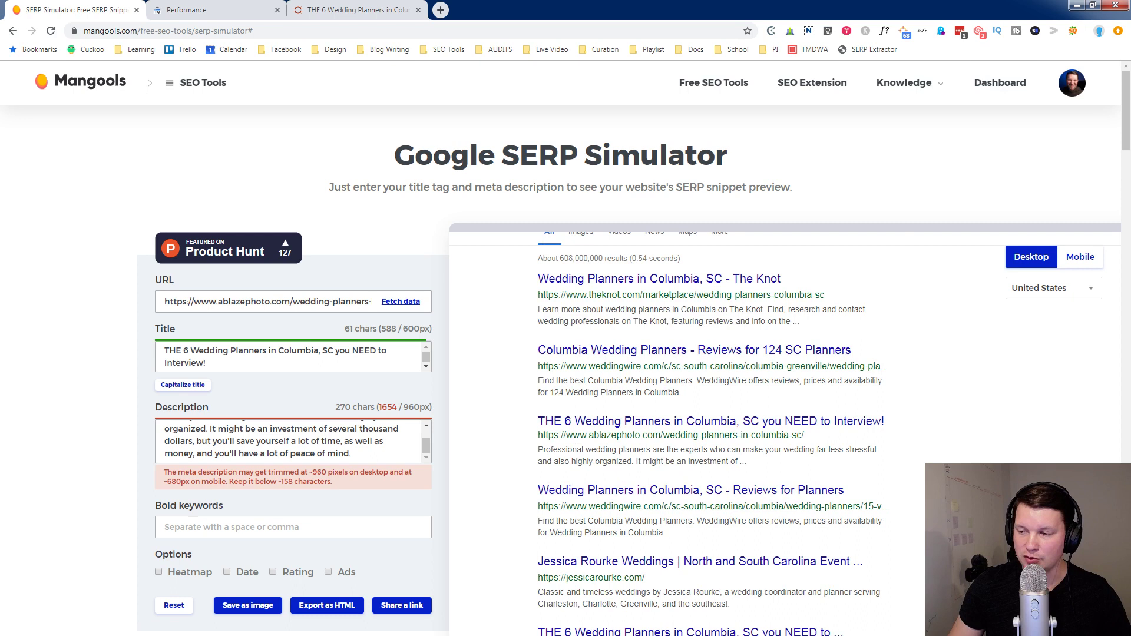
scroll(789, 392, "up", 1)
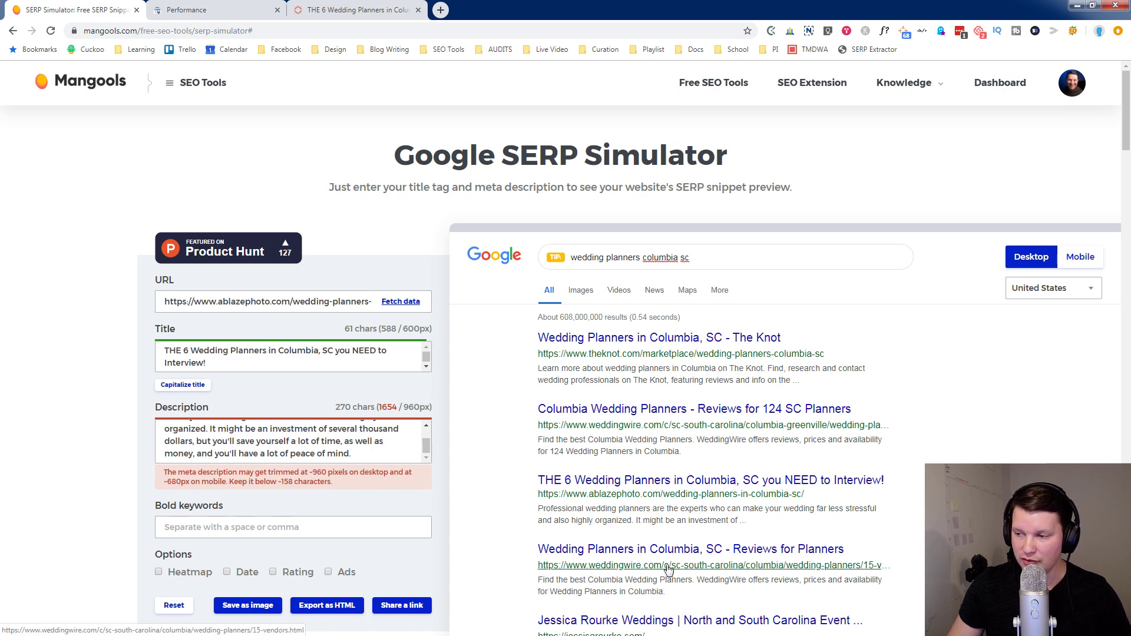
scroll(721, 584, "down", 3)
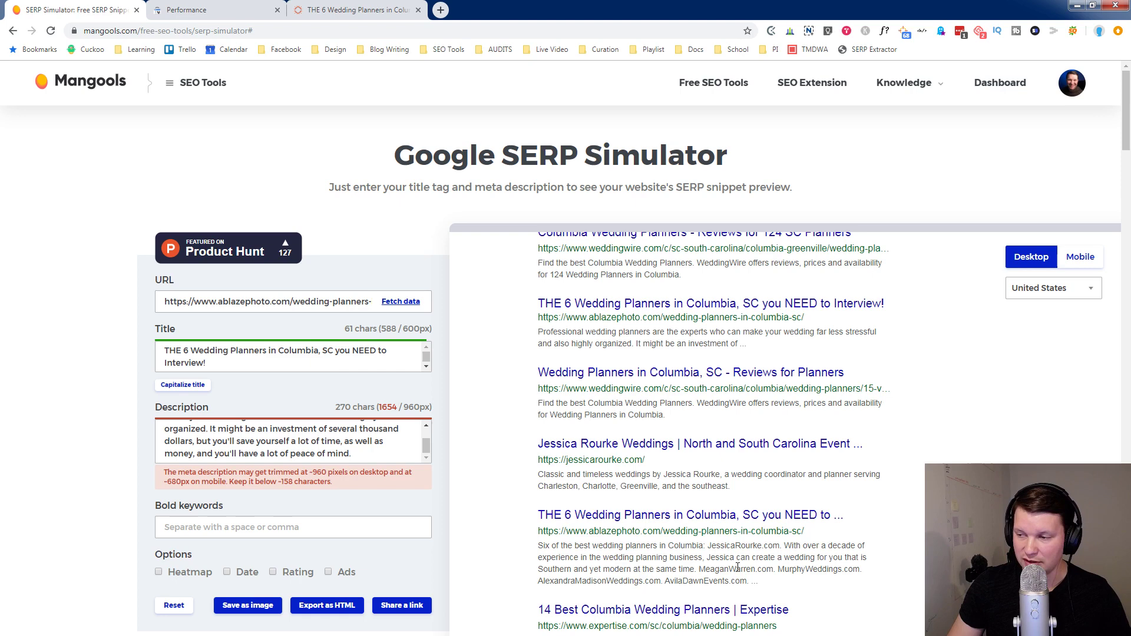
scroll(737, 567, "up", 3)
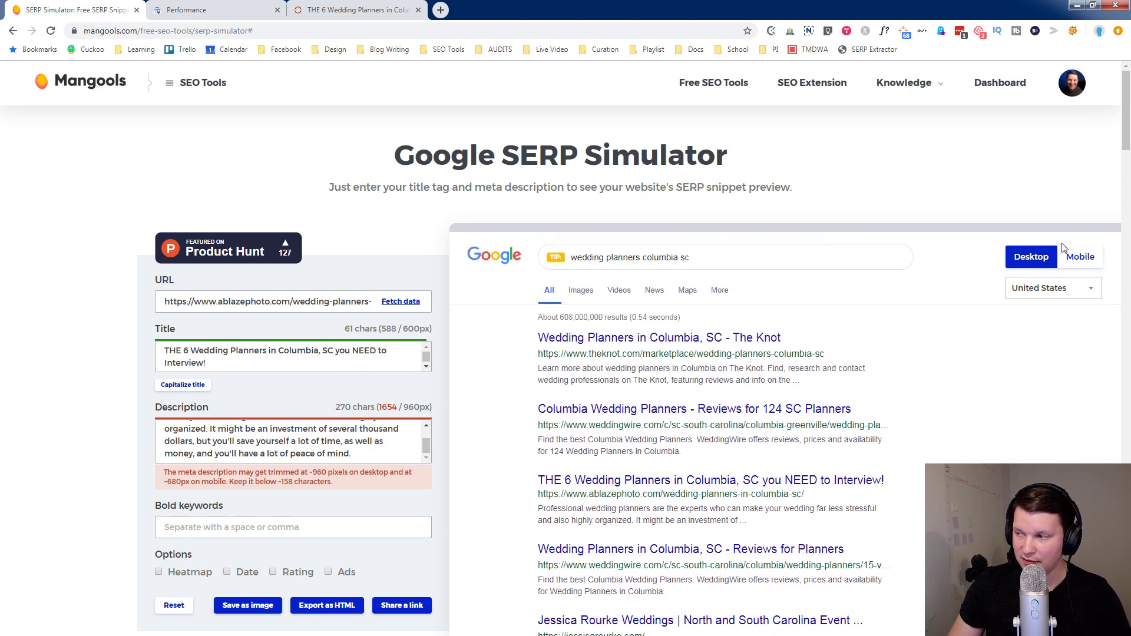
Step: Switch the preview to Mobile, where the description is cut after 'and also'
left_click(1084, 260)
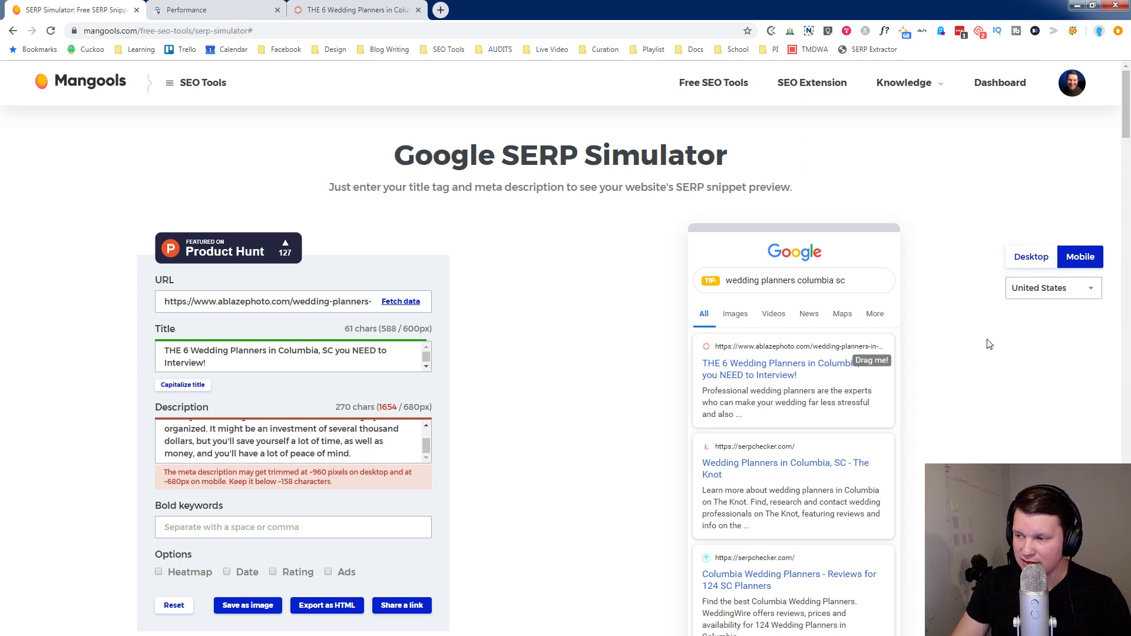
Step: Append 'Ablaze photography' to the title and preview it in mobile results
left_click(1030, 256)
left_click(241, 368)
type("adbla")
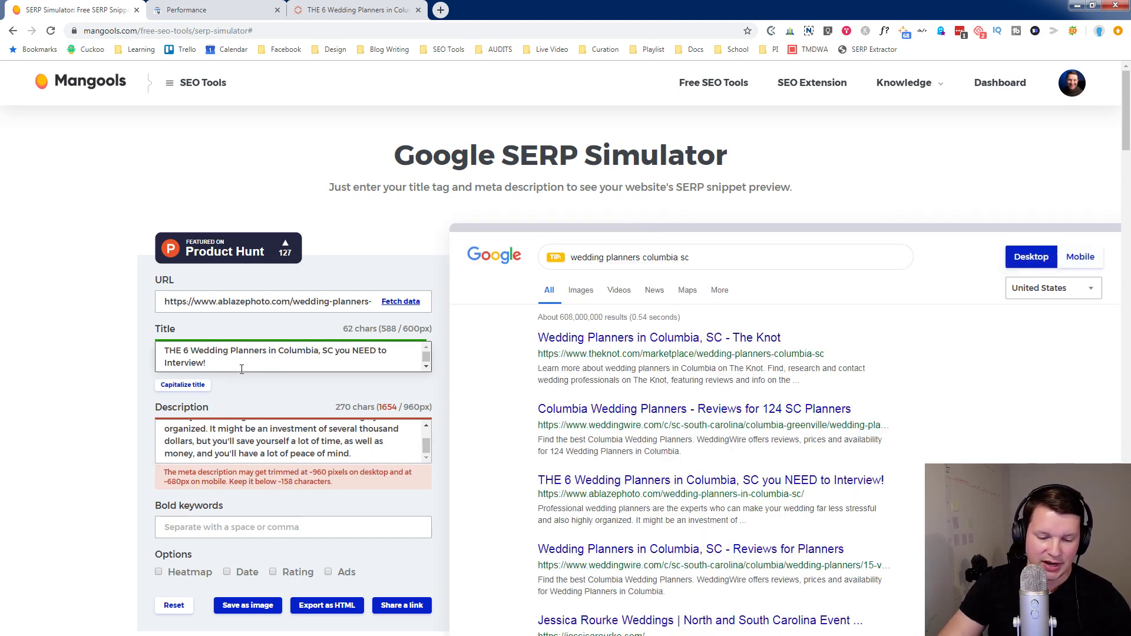
key("BackSpace")
key("BackSpace")
key("BackSpace")
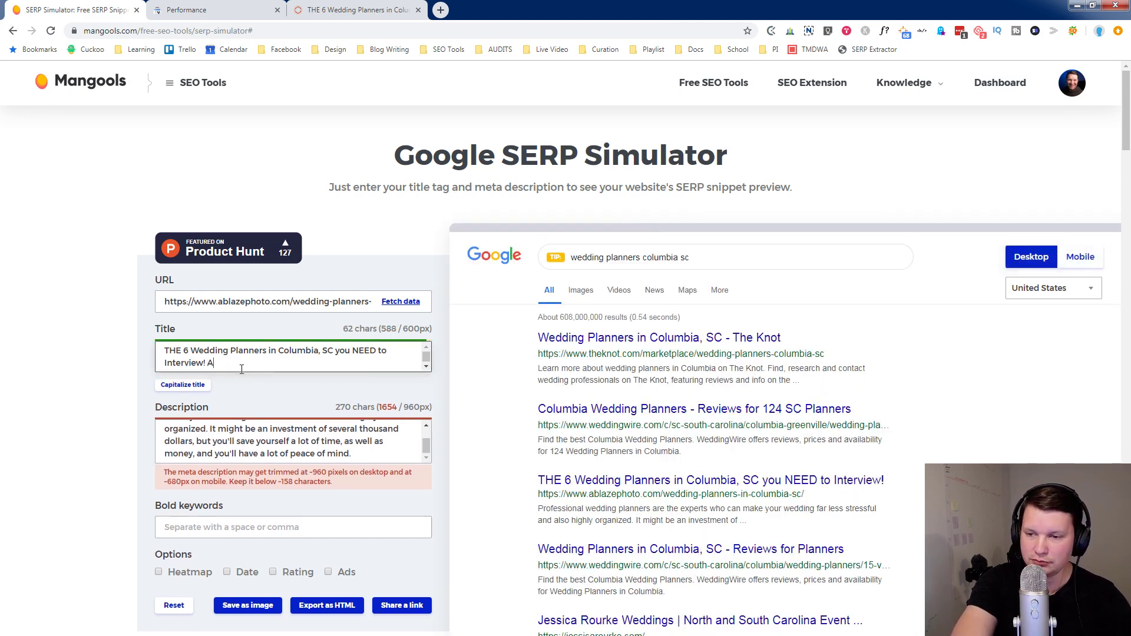
type("Ablaze photography")
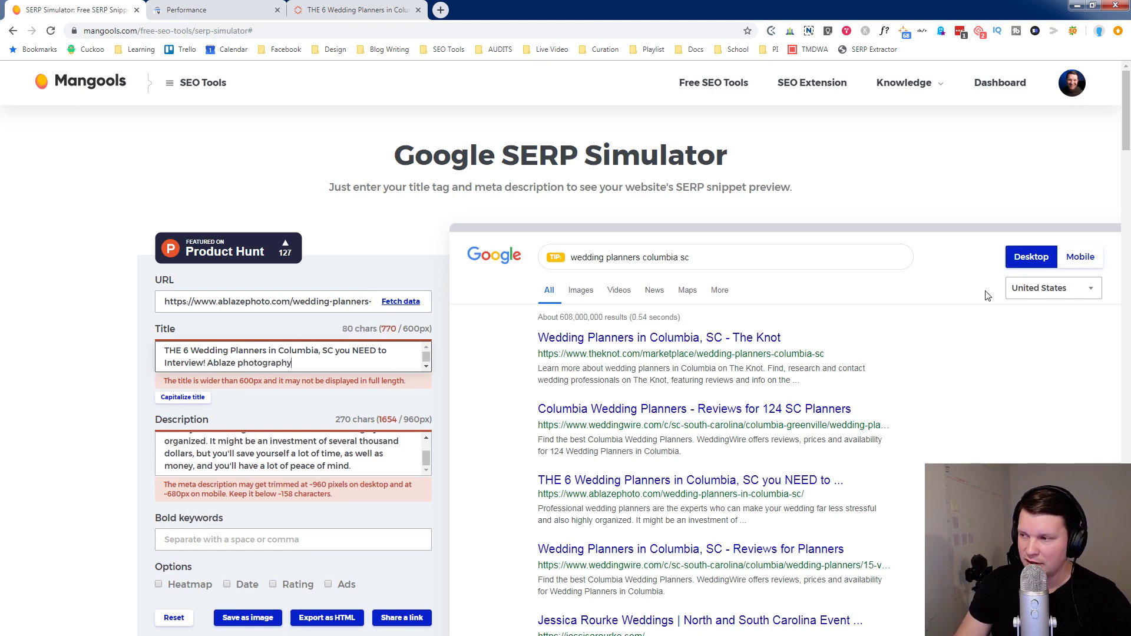
left_click(1079, 257)
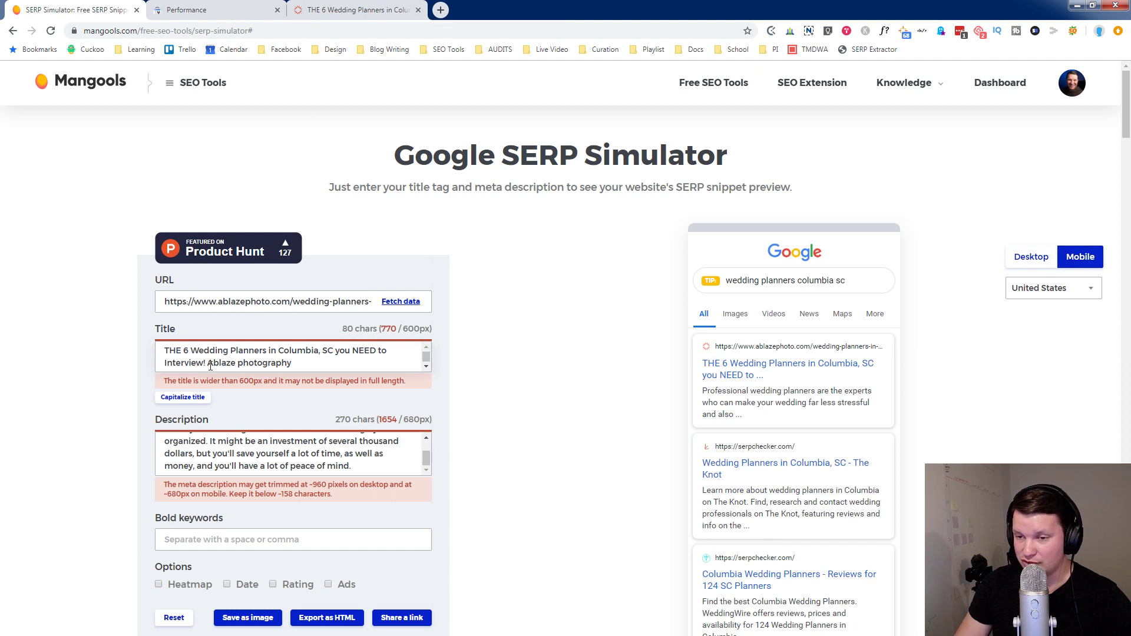
Step: Compare the longer title in desktop and mobile, then remove 'Ablaze photography' and return to desktop
left_click_drag(210, 366, 292, 361)
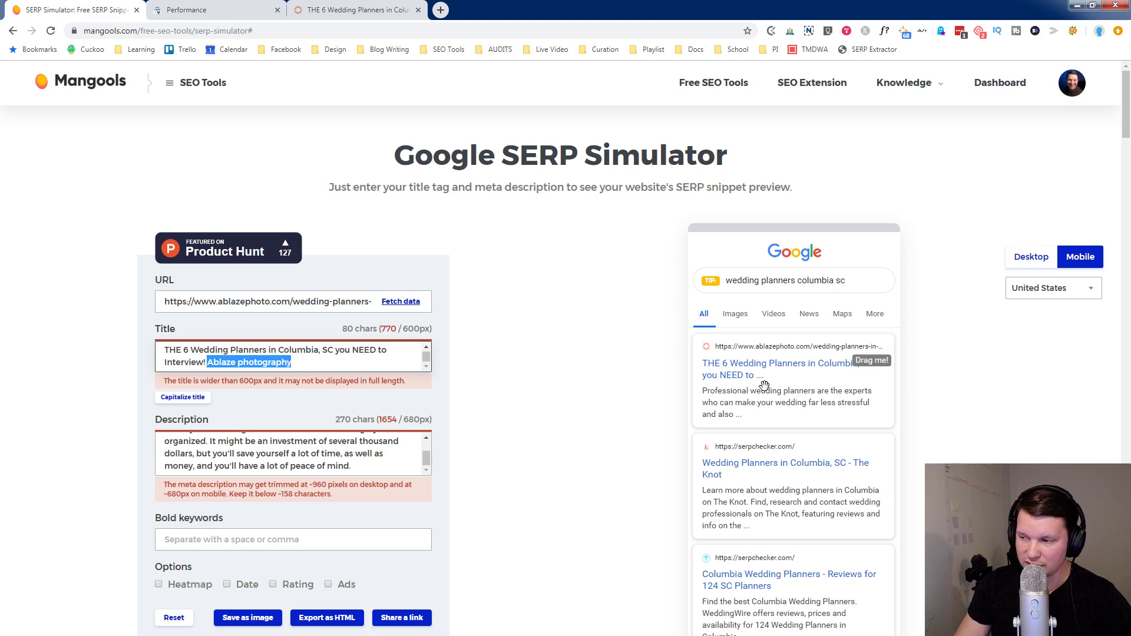
left_click(1030, 257)
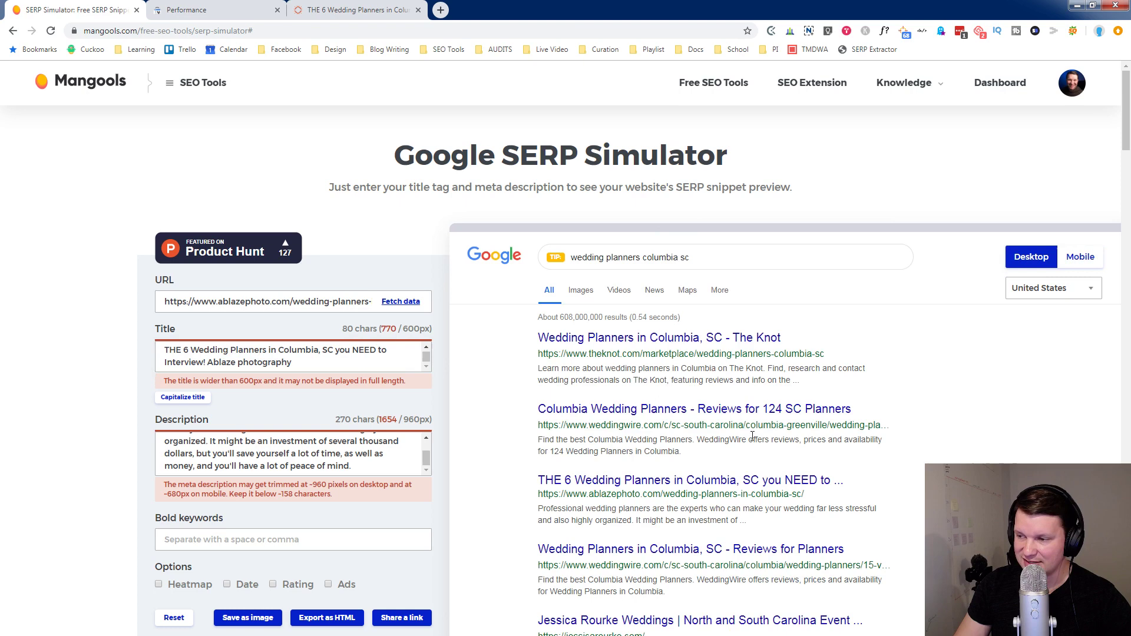
left_click(1092, 257)
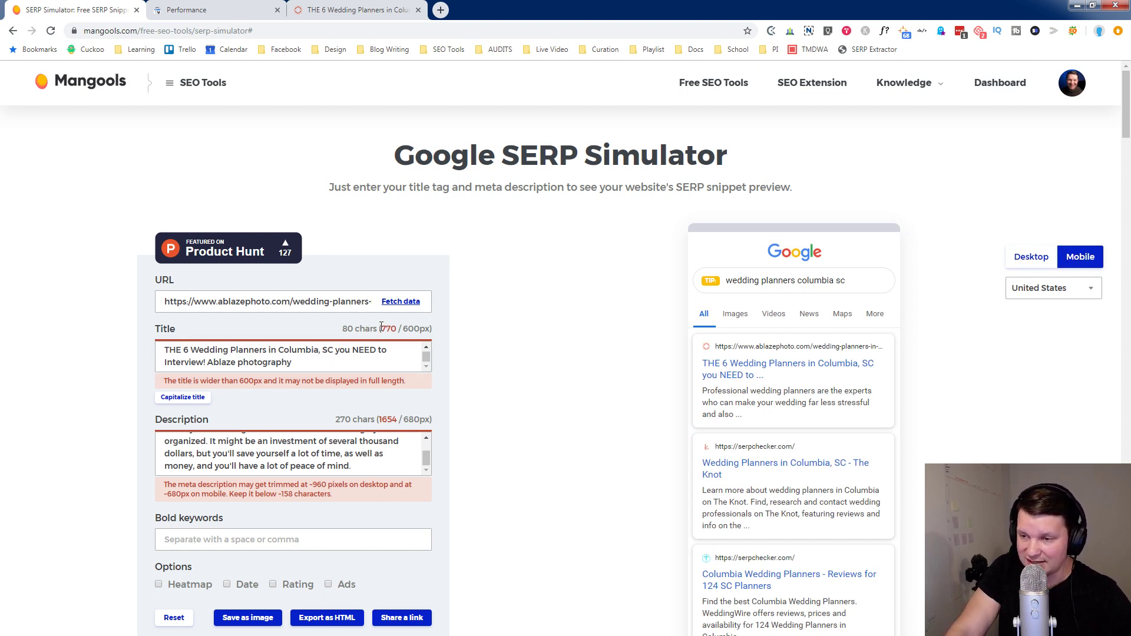
left_click_drag(293, 362, 208, 362)
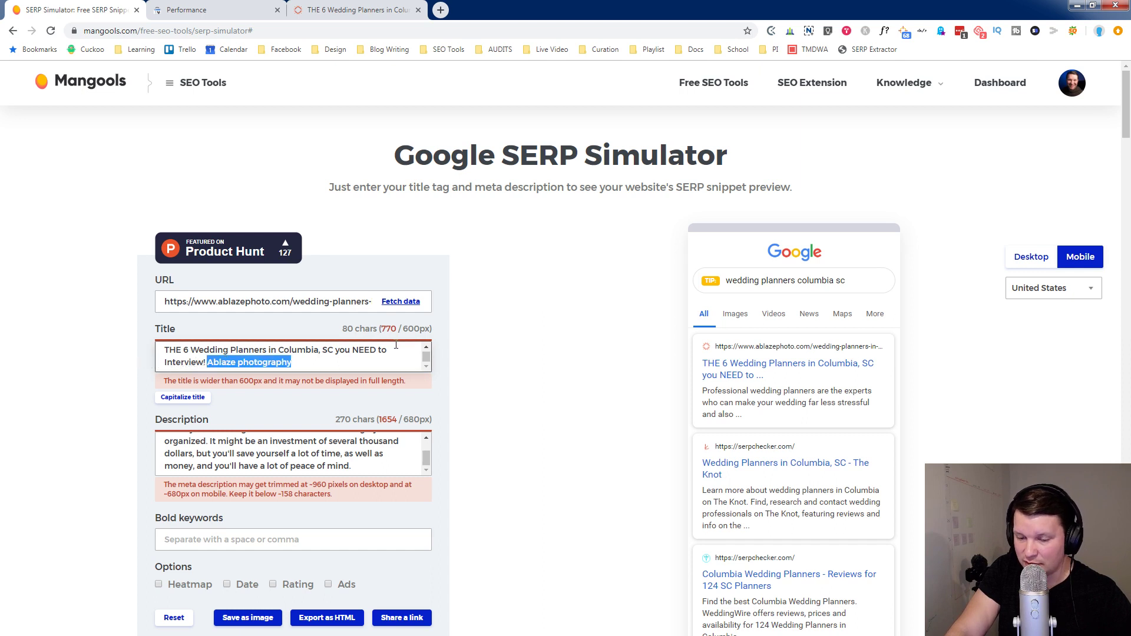
key("BackSpace")
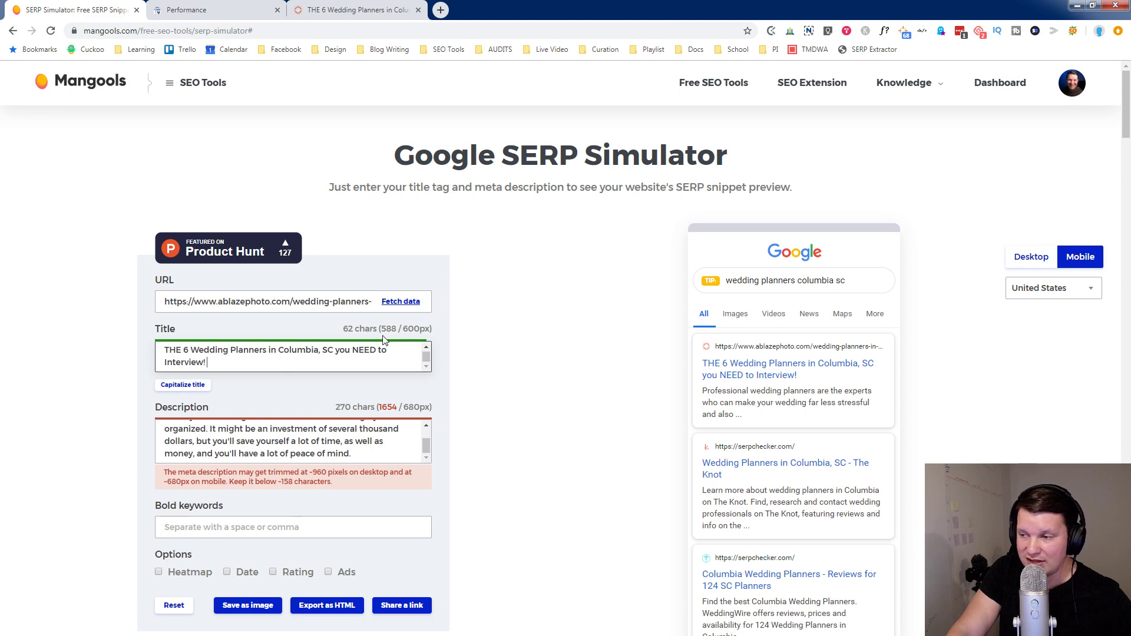
left_click(1032, 254)
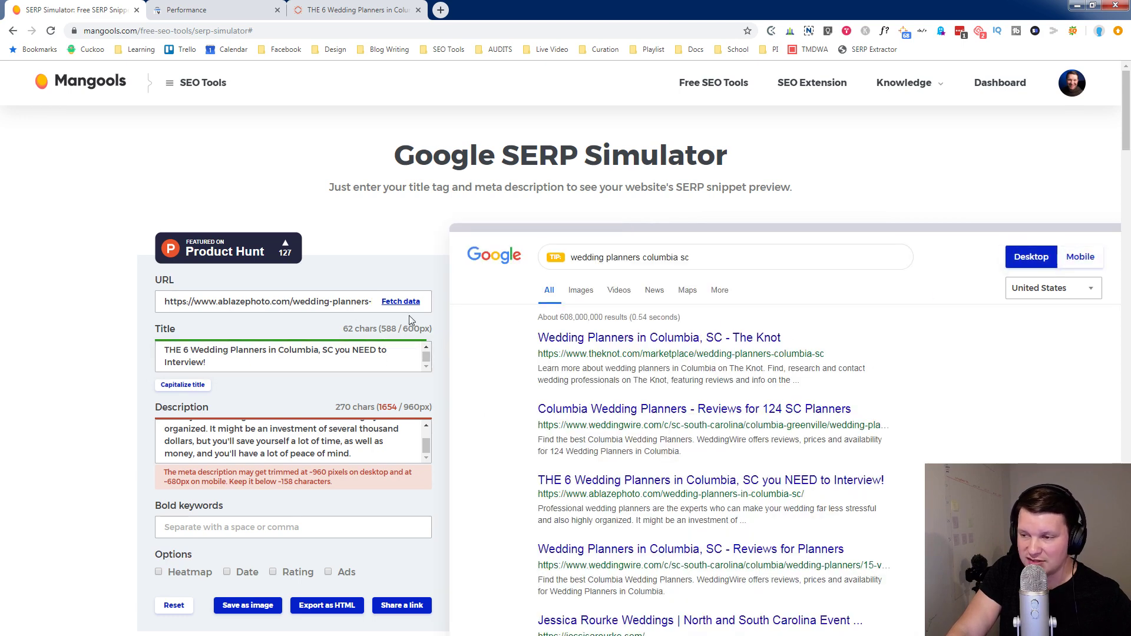
Step: Enter 'columbia wedding planners' as bold keywords, keeping United States as the search country
left_click(1081, 257)
left_click(1036, 258)
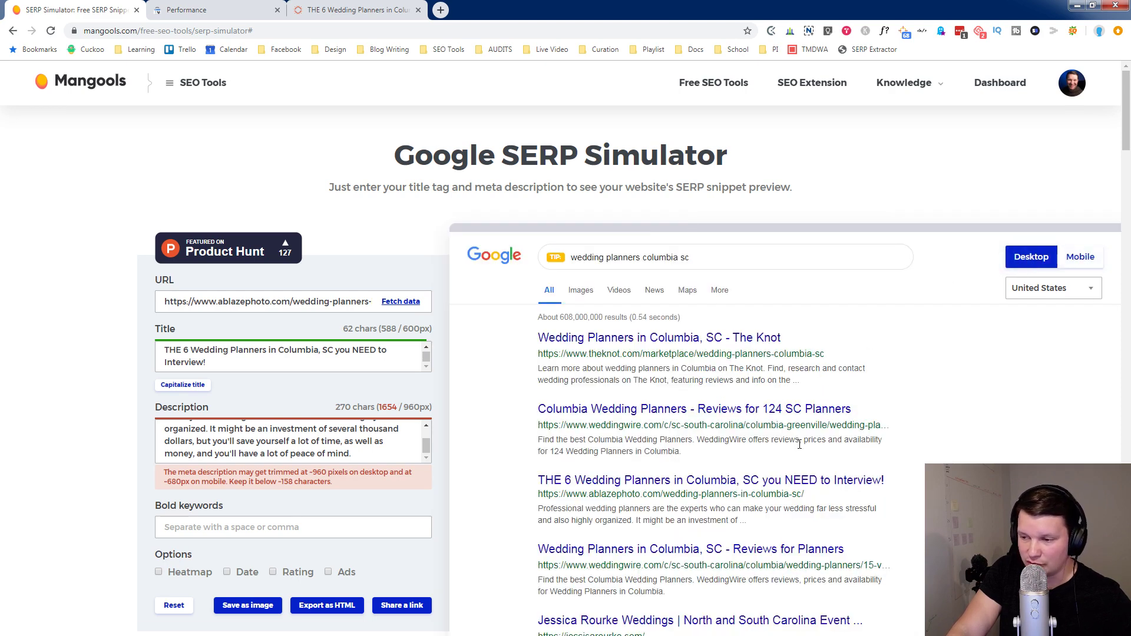
left_click(1093, 290)
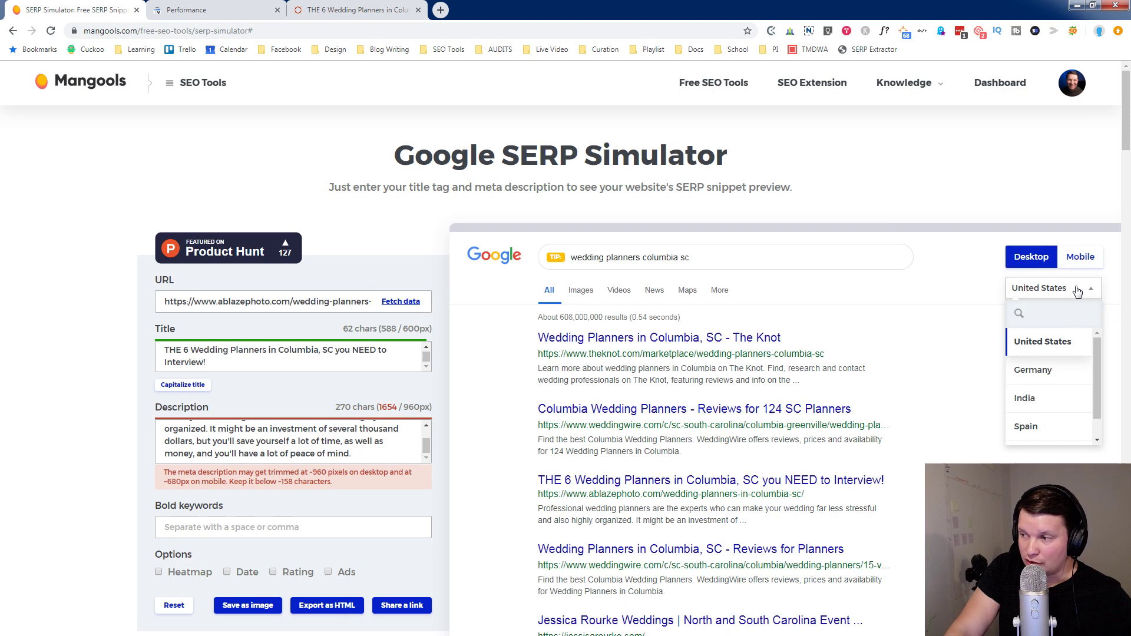
left_click(1078, 290)
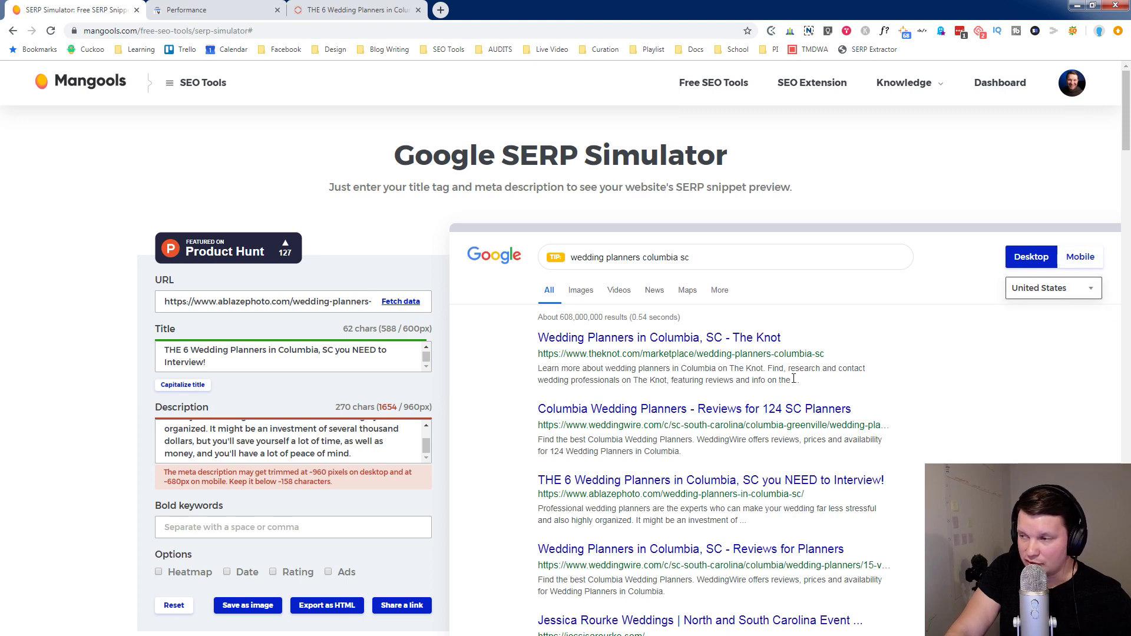
left_click(289, 528)
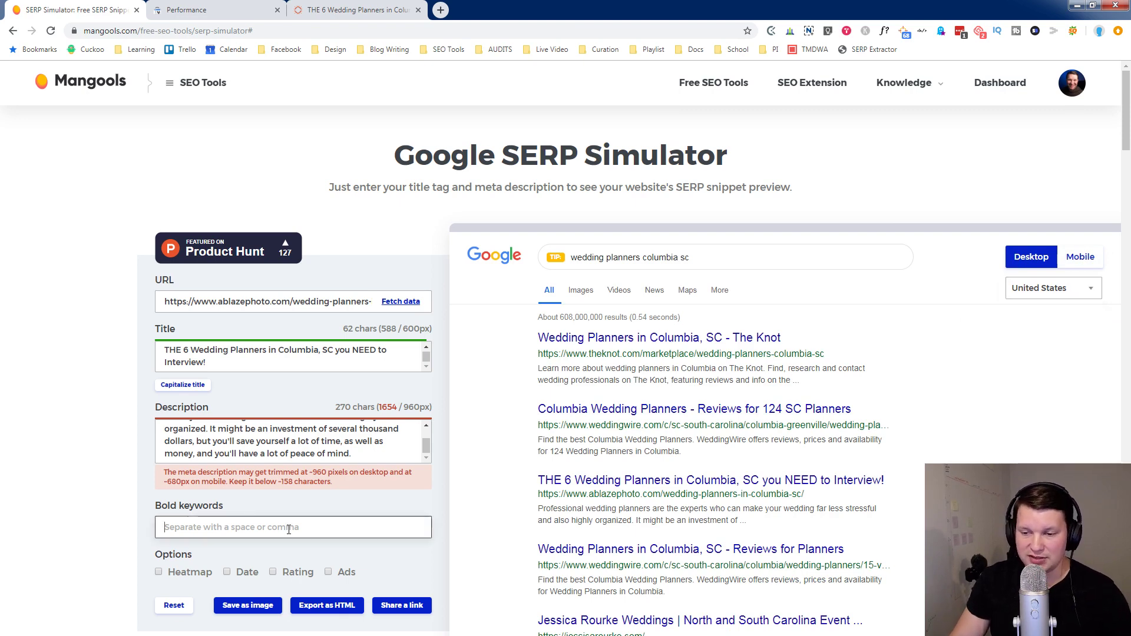
type("co")
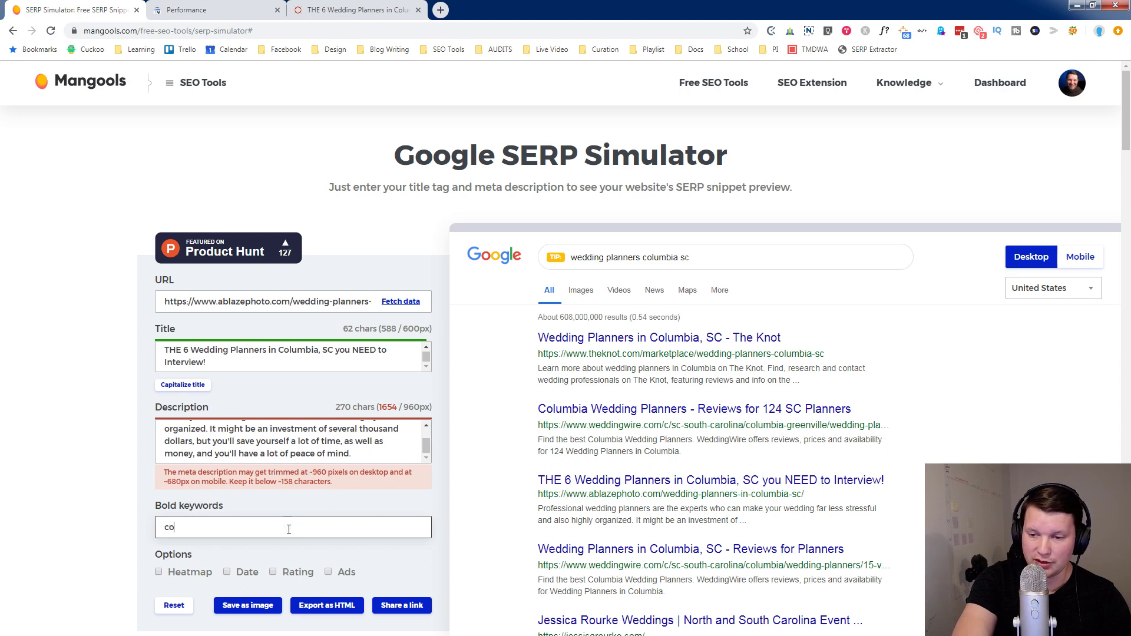
type("lumbia wedding p")
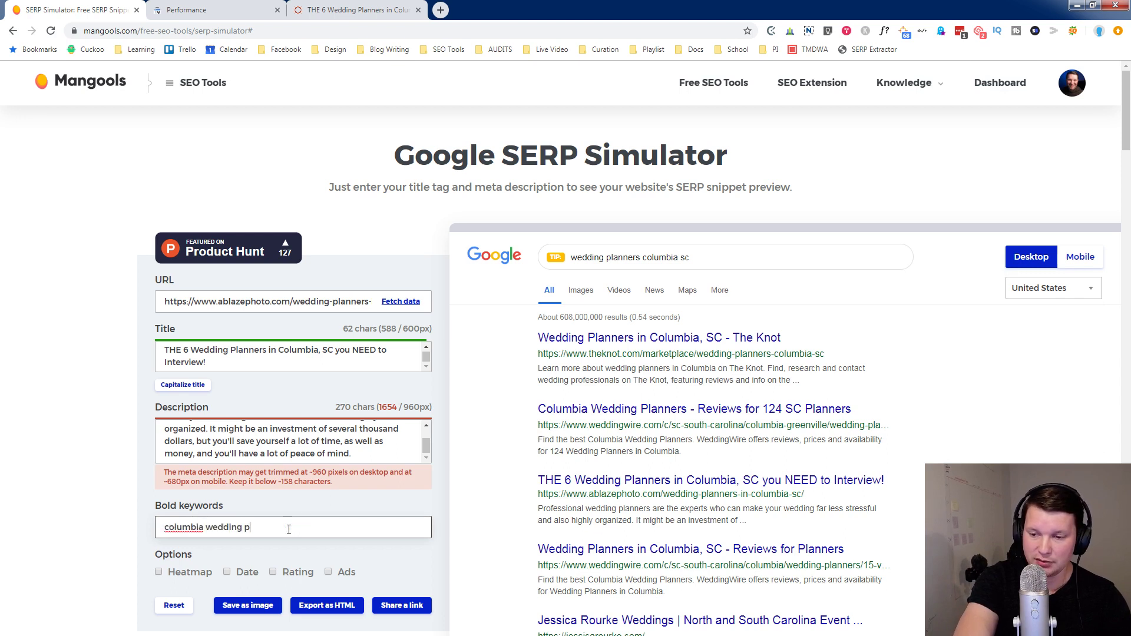
type("lanners")
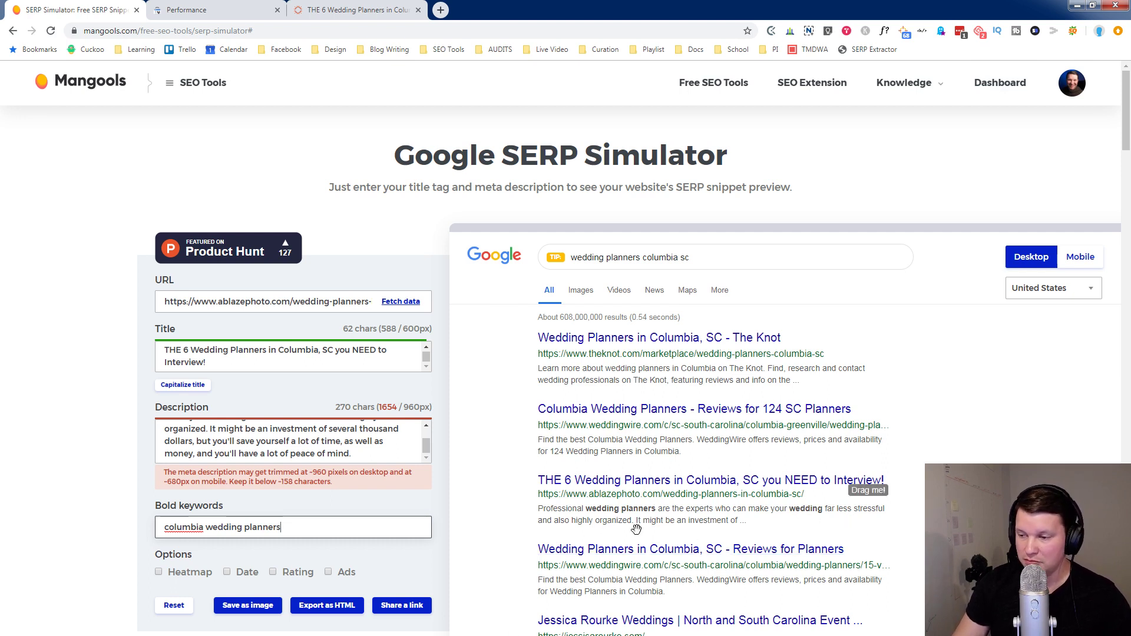
left_click(160, 572)
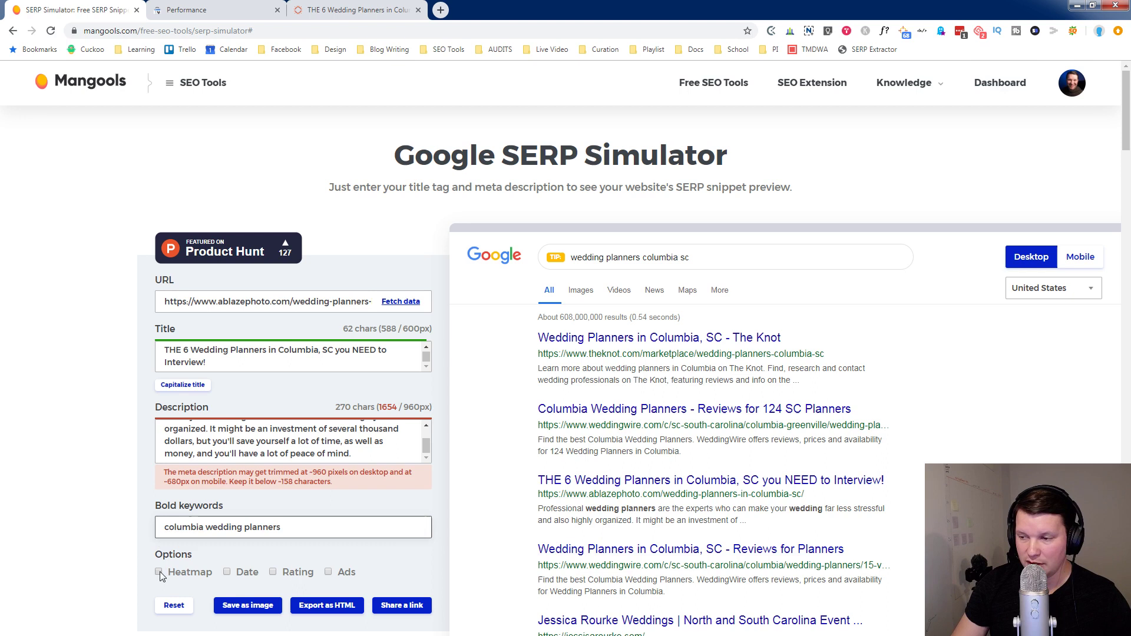
left_click(159, 572)
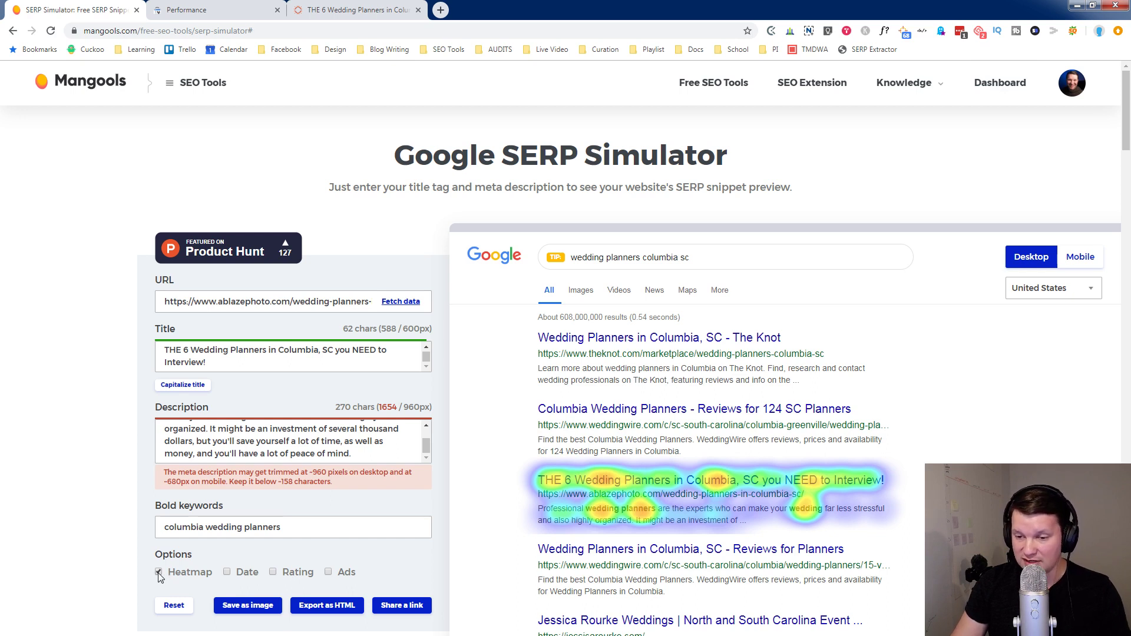
left_click(158, 573)
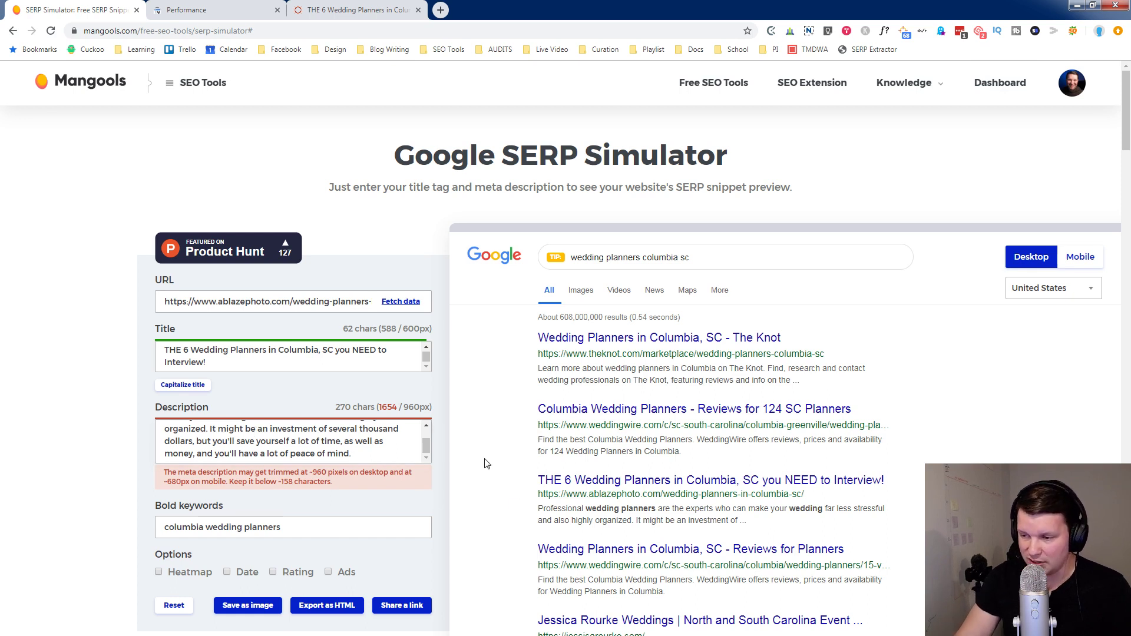
scroll(499, 440, "down", 1)
scroll(498, 444, "up", 1)
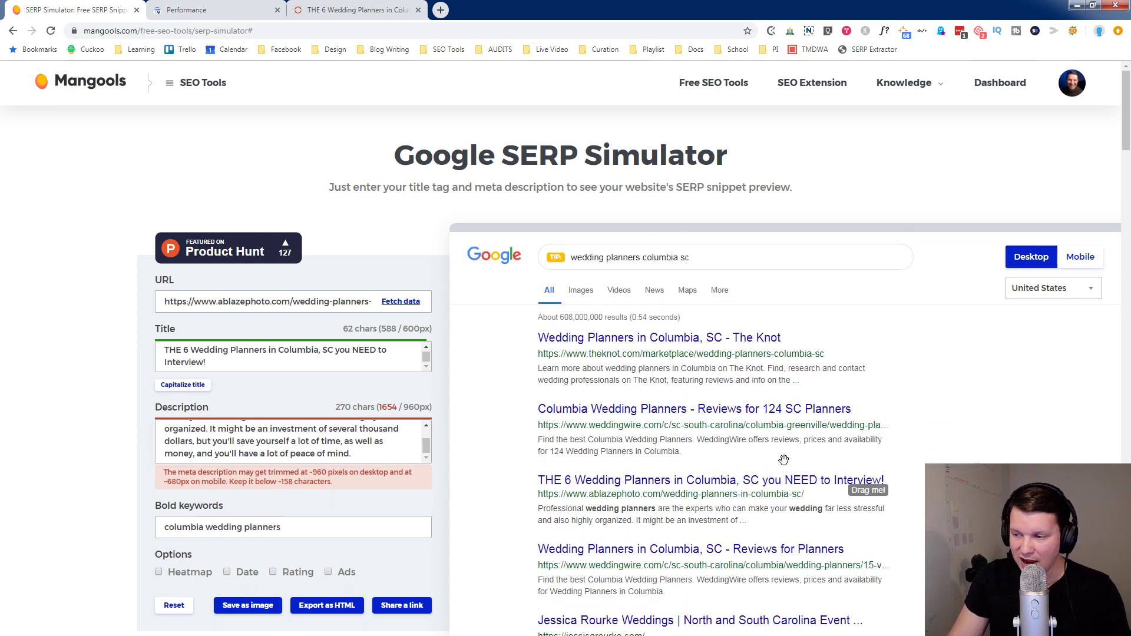
scroll(634, 532, "down", 1)
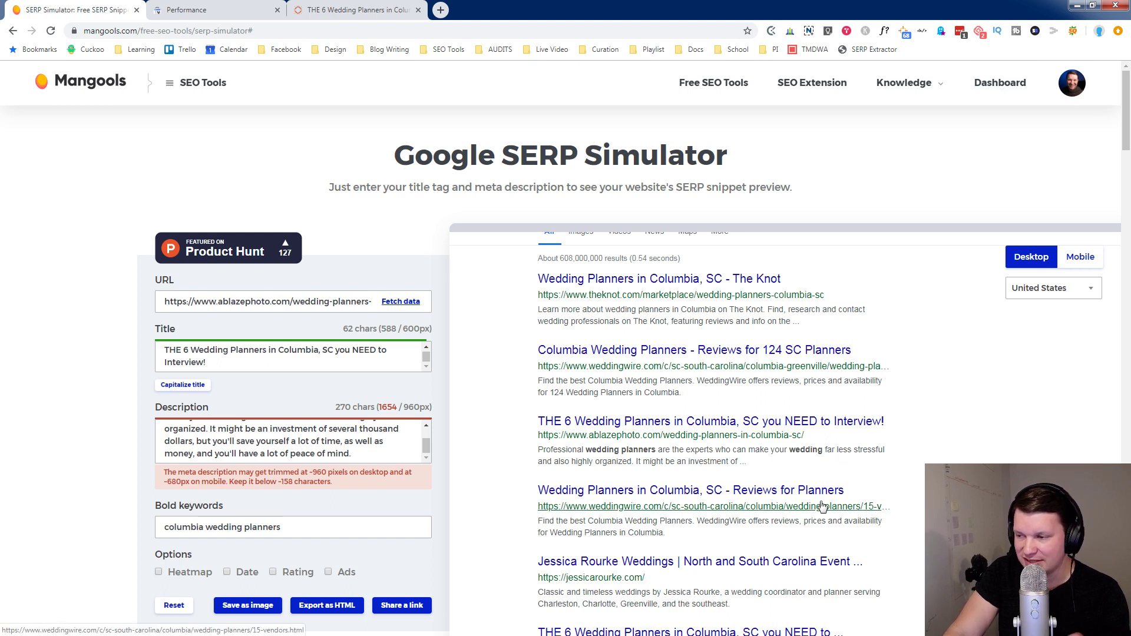
scroll(822, 506, "down", 1)
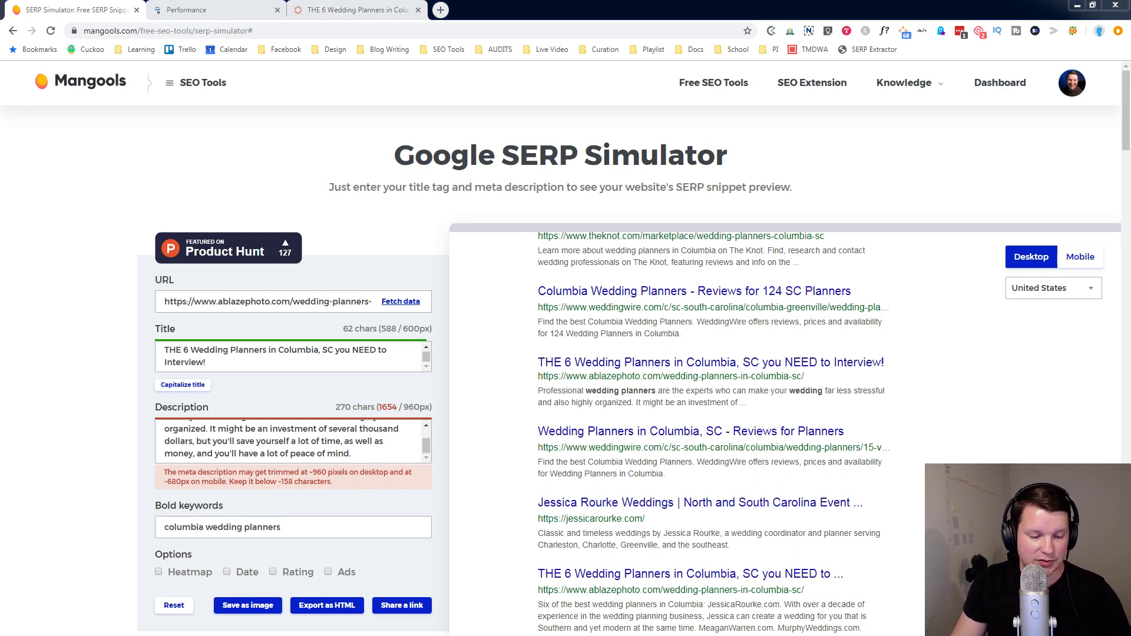
Step: Paste the title 'The Best Wedding Planners in Columbia, SC | A Curated List' and a 133-character description
left_click_drag(208, 363, 103, 346)
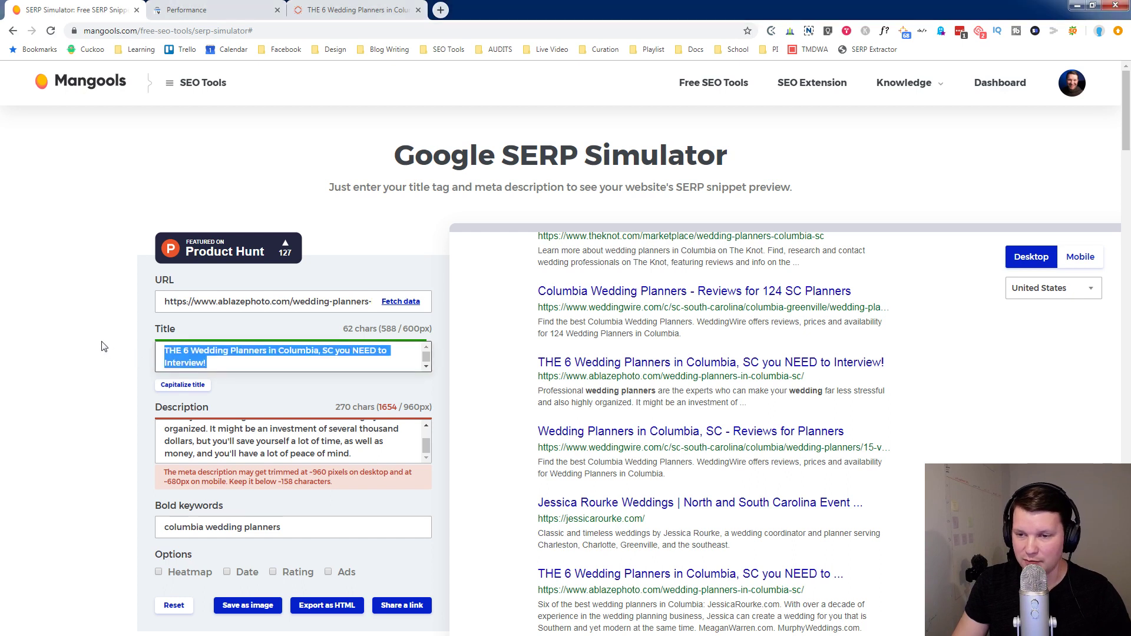
type("The Best Wedding Planners in Columbia, SC | A Curated List")
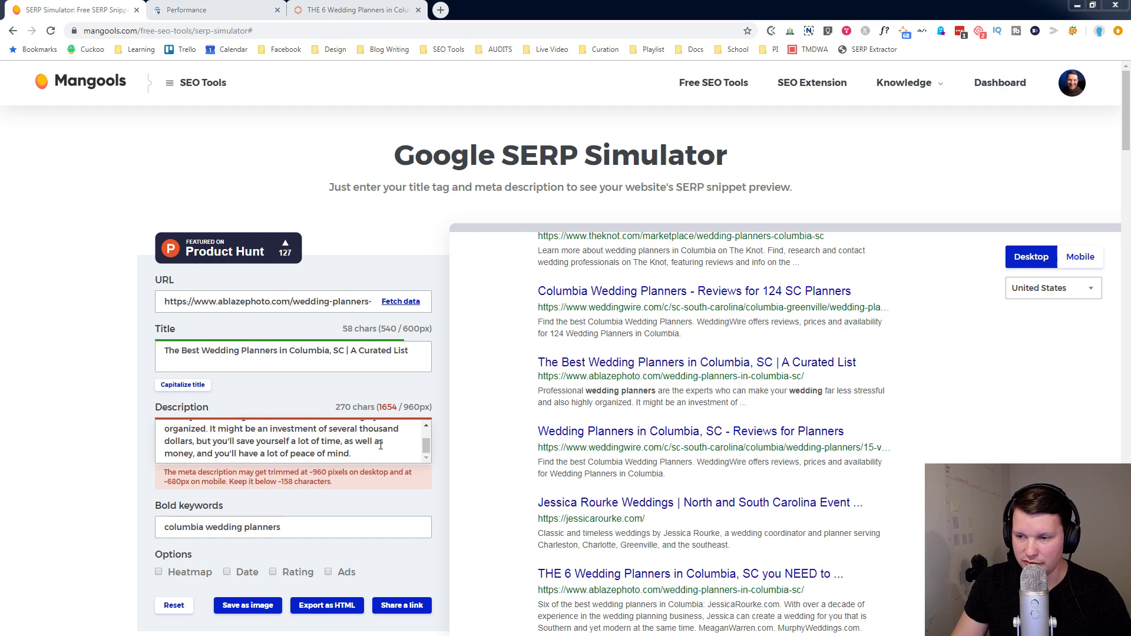
left_click(361, 454)
key("ctrl+a")
type("I've personally worked with almost every Columbia wedding planner, and this is my shortlist of planners you should interview first...")
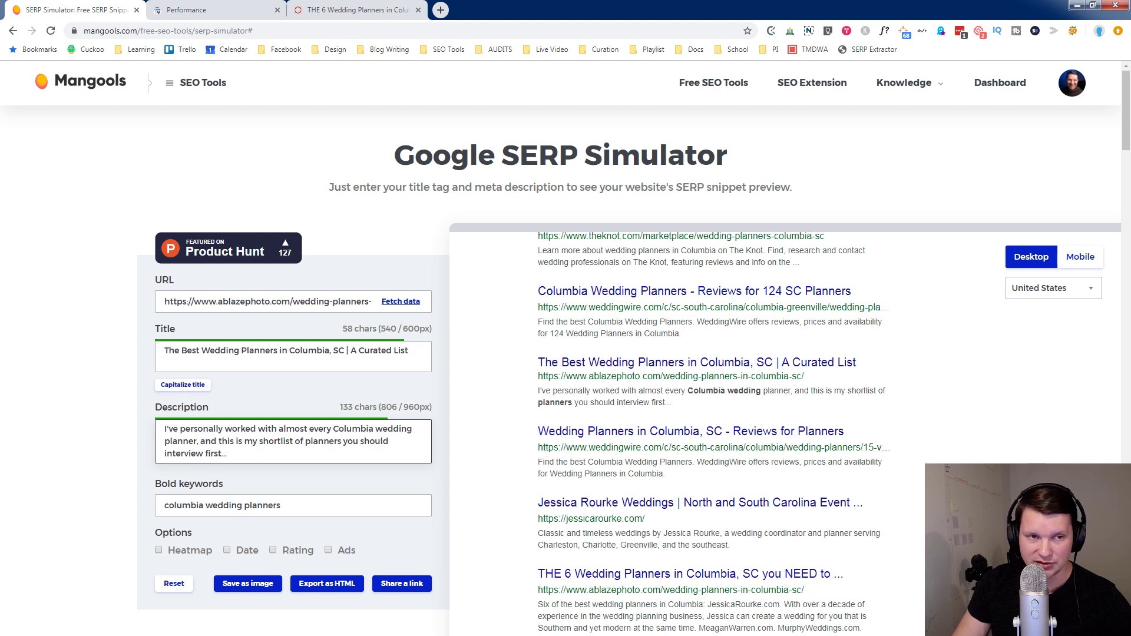
Step: Insert '17 of' at the start of the title, bringing it to 64 chars (589/600px)
left_click(248, 360)
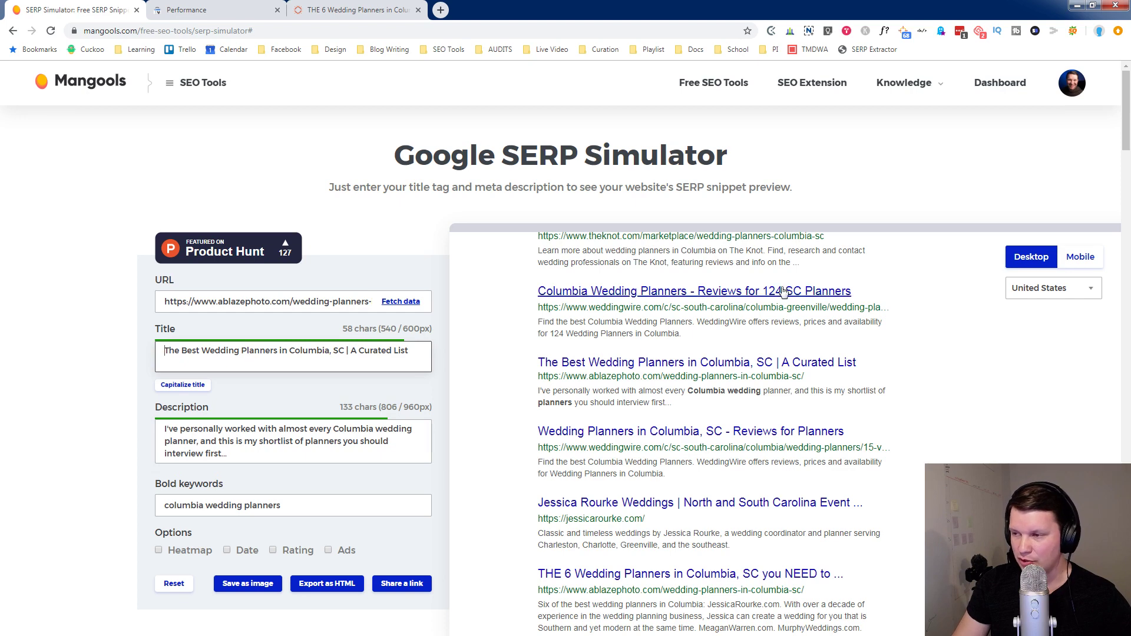
scroll(637, 330, "up", 2)
scroll(640, 366, "down", 2)
scroll(640, 365, "down", 4)
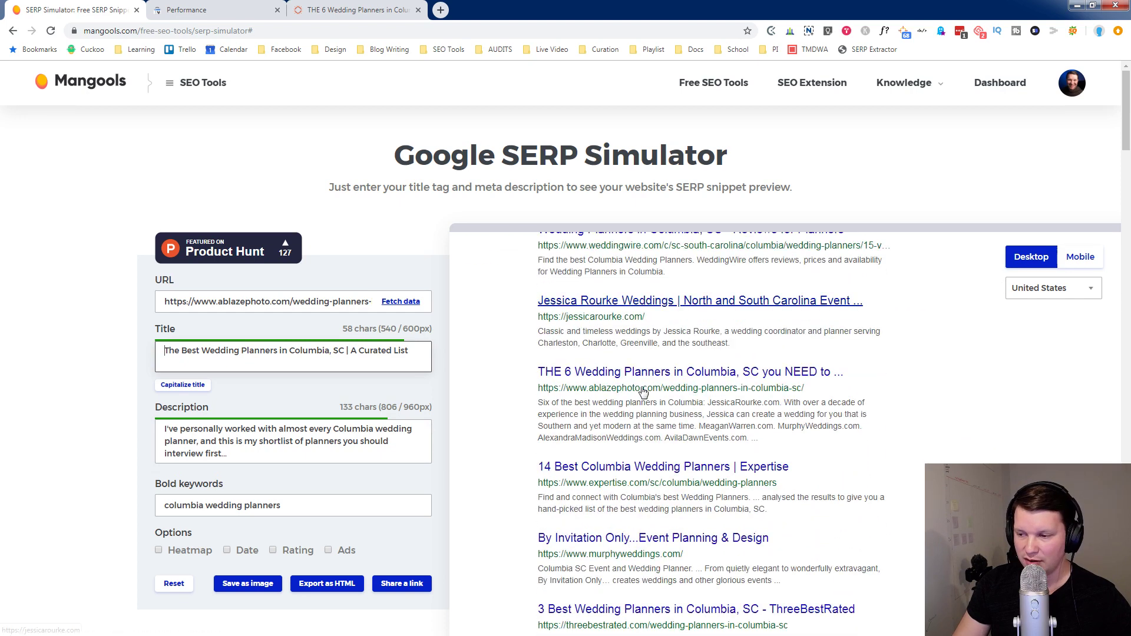
scroll(557, 448, "down", 2)
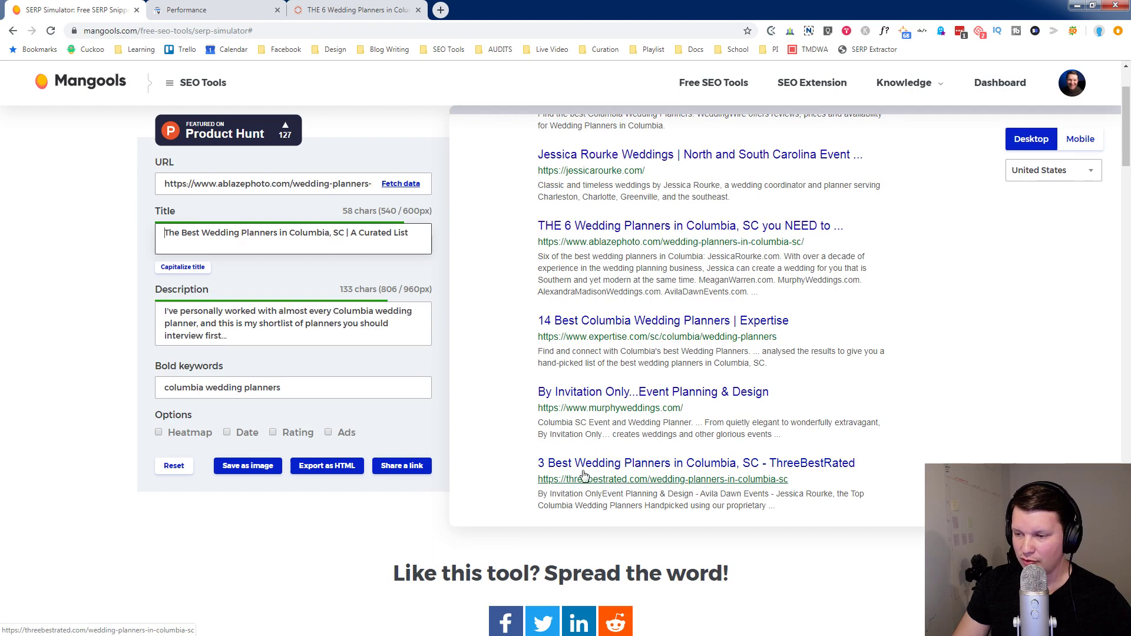
scroll(589, 460, "up", 6)
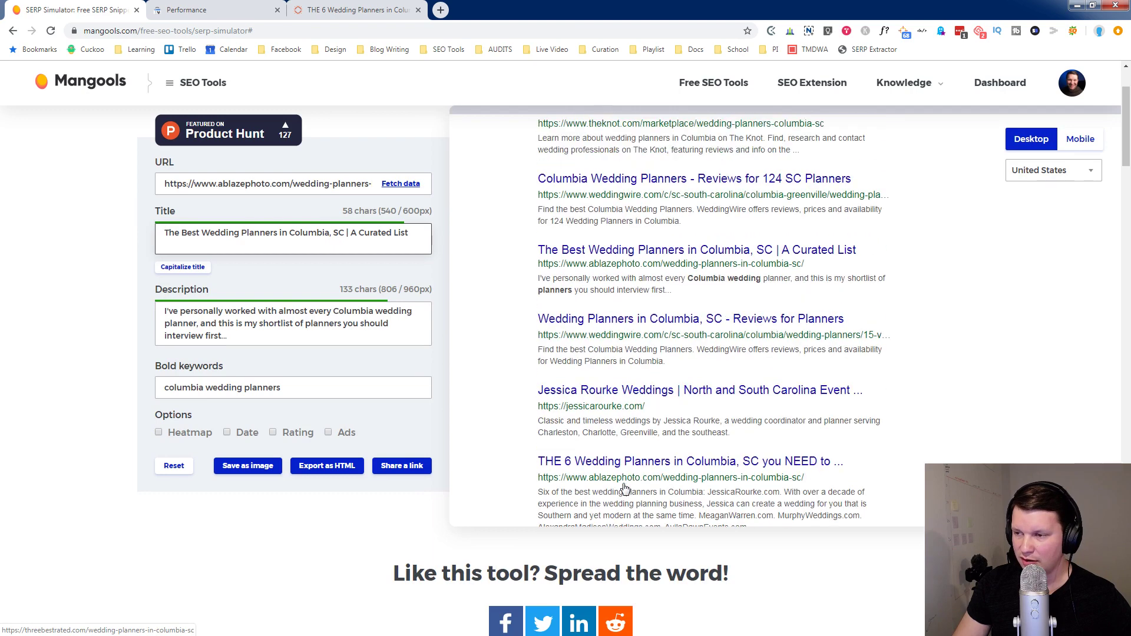
left_click(165, 232)
type("17")
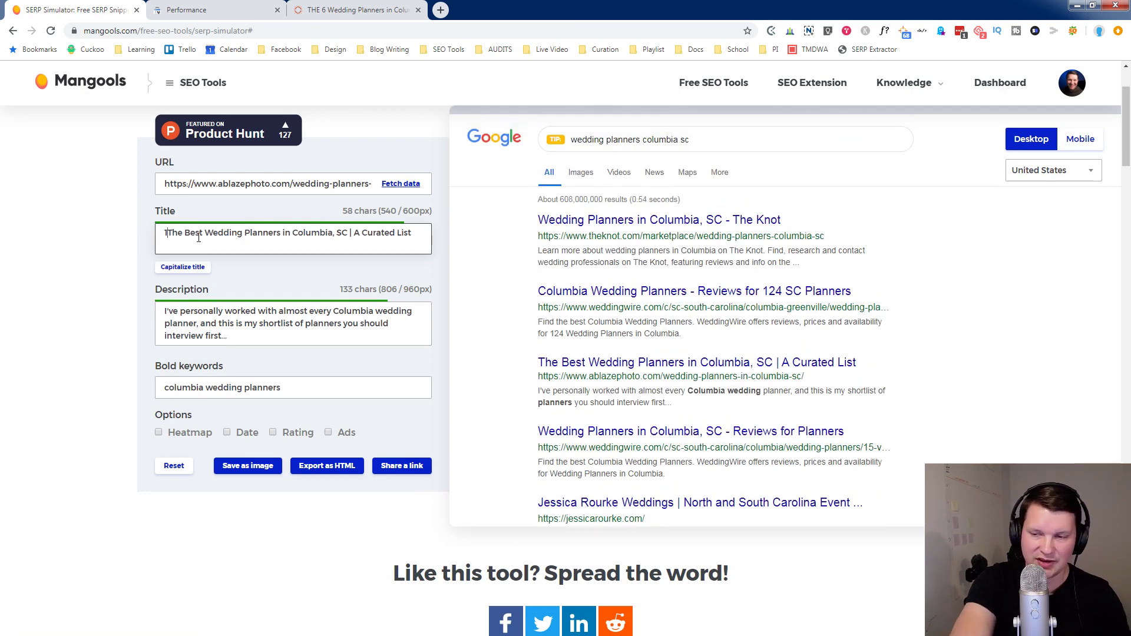
type(" of")
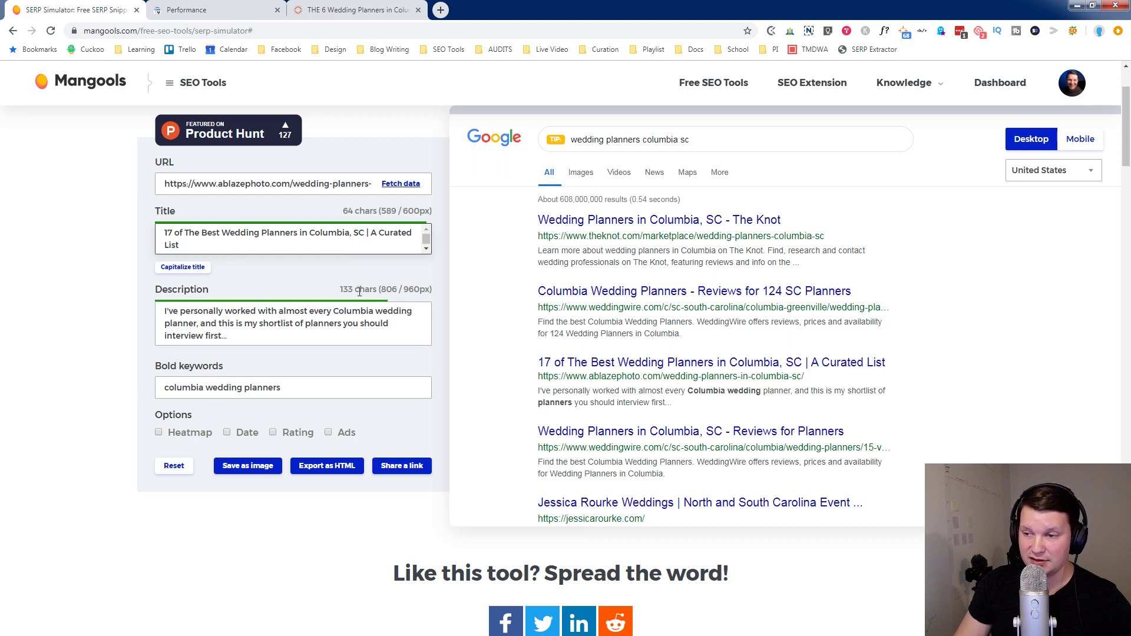
scroll(389, 242, "up", 1)
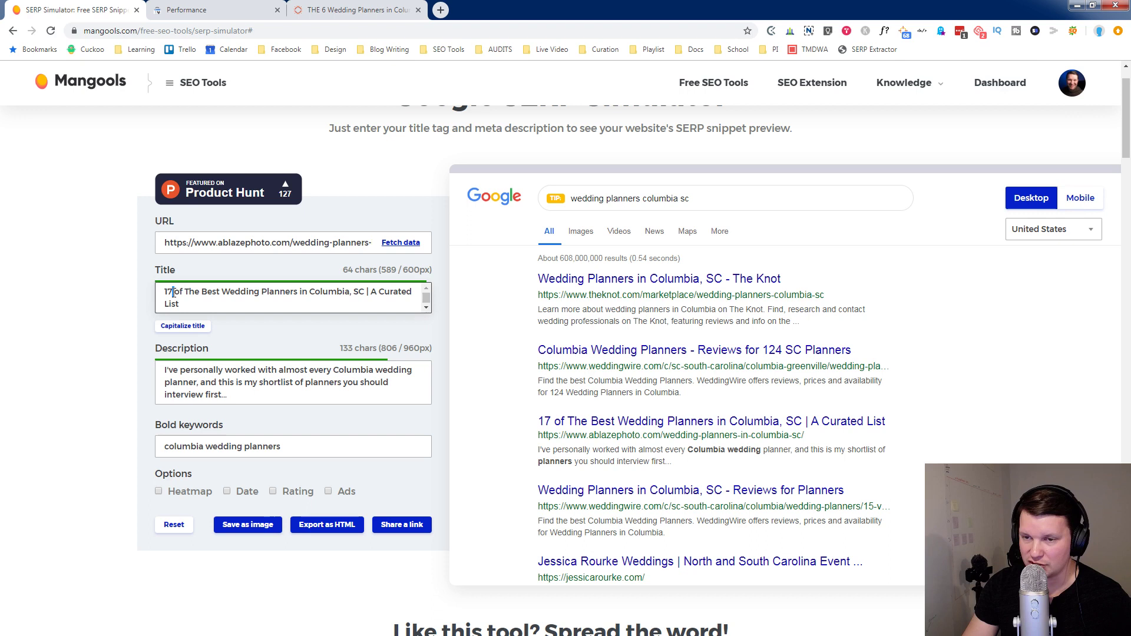
Step: Replace the title's leading '17' with '7', bringing the title to 63 characters, fully shown
left_click_drag(173, 292, 161, 293)
type("6n")
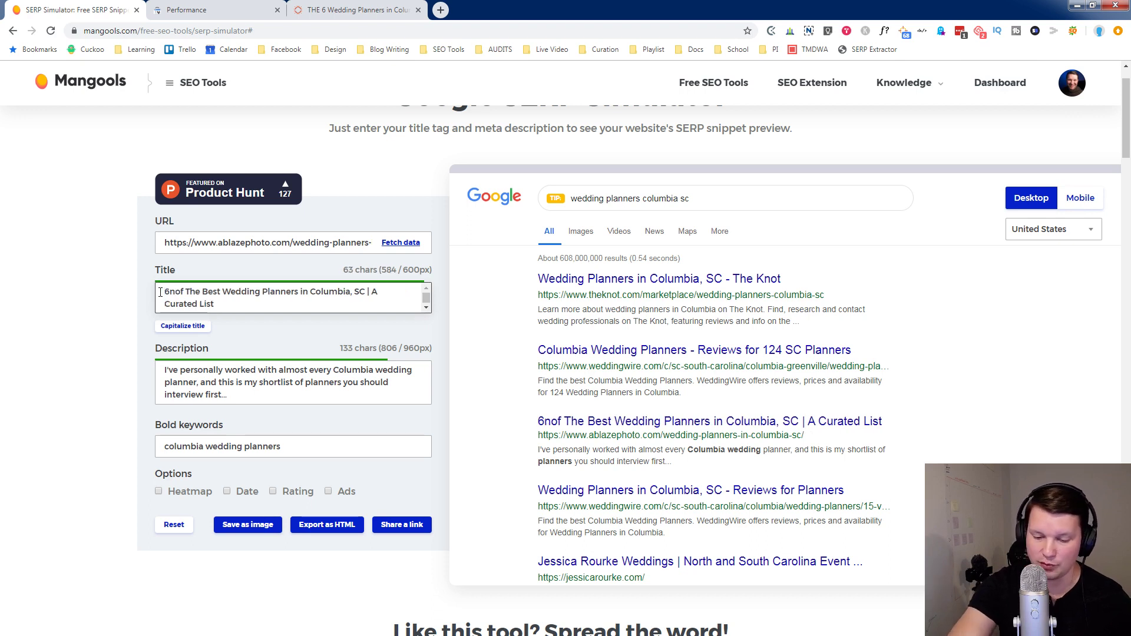
key("BackSpace")
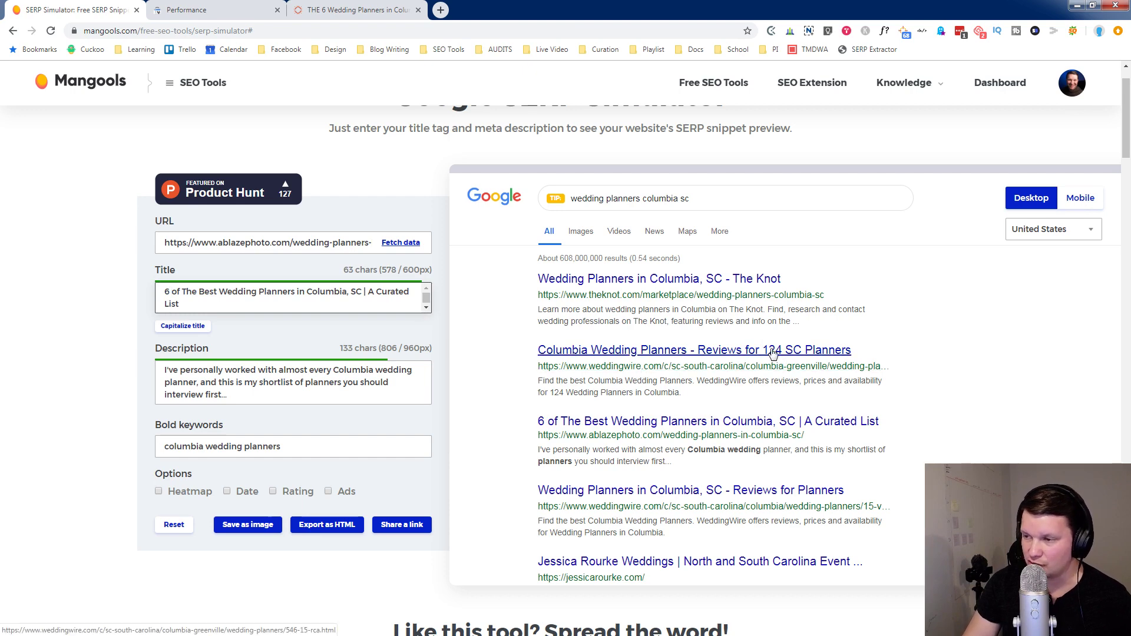
scroll(773, 353, "down", 4)
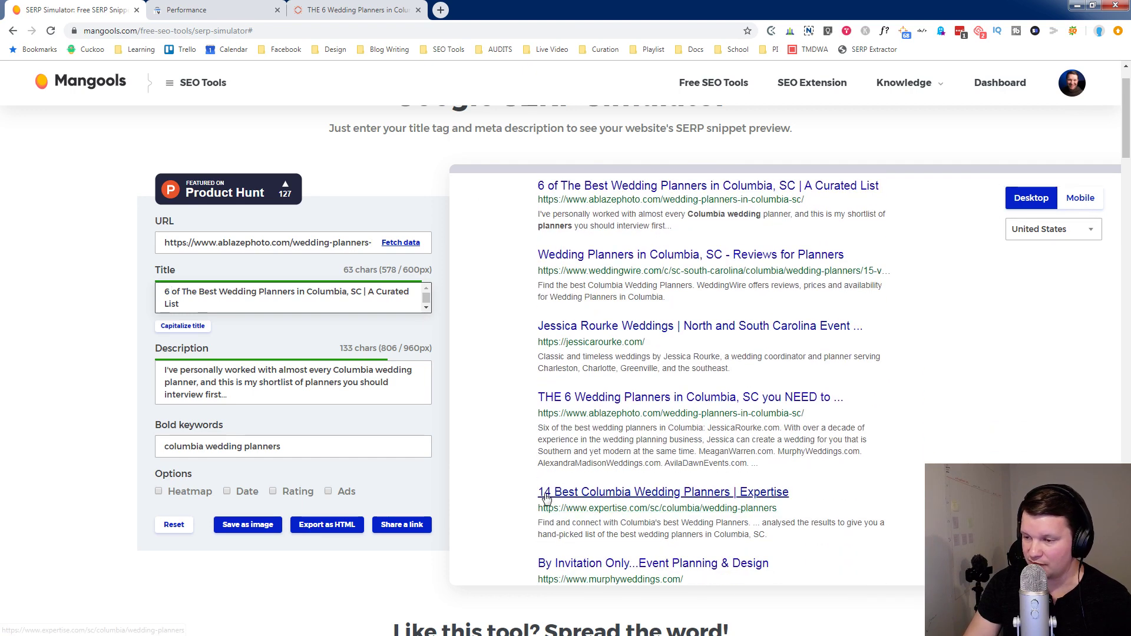
scroll(546, 497, "down", 1)
scroll(575, 507, "up", 3)
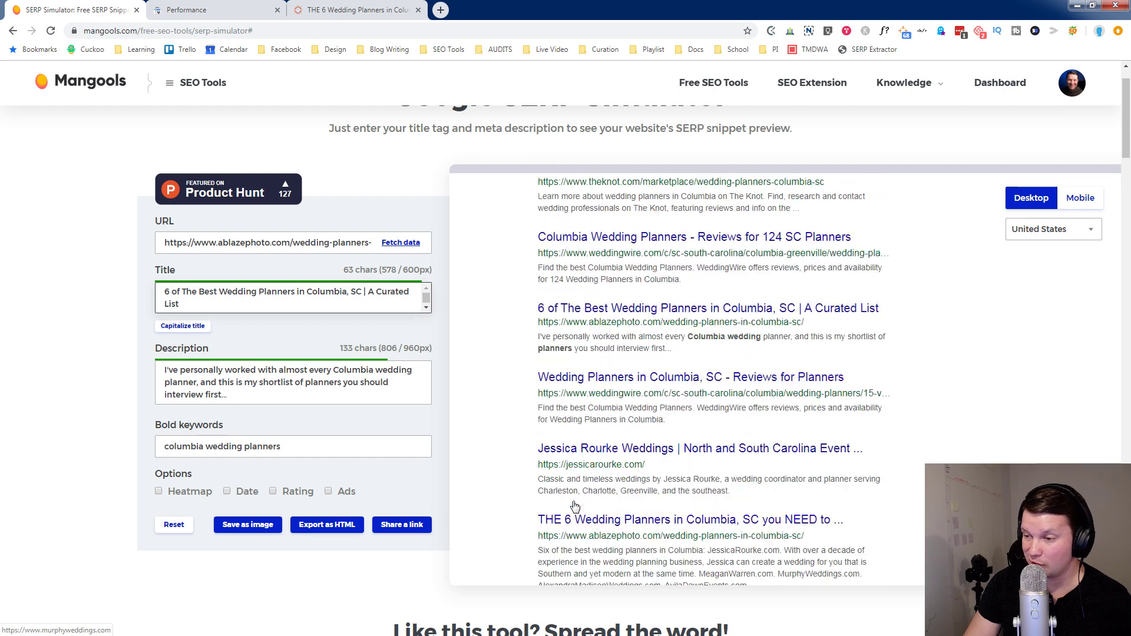
scroll(575, 506, "up", 2)
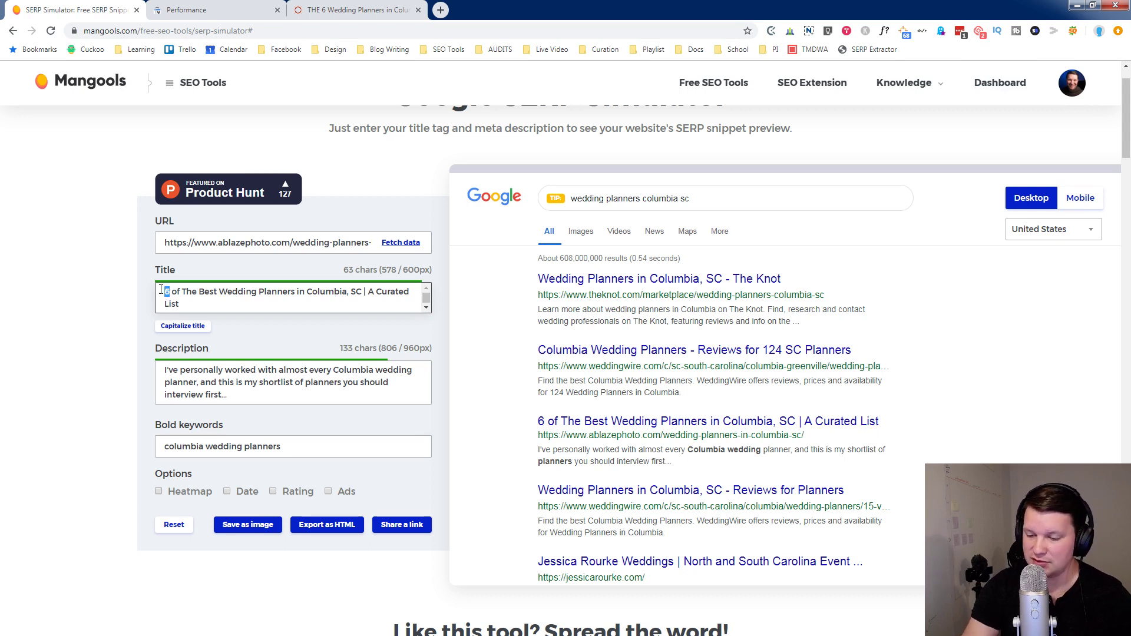
type("7")
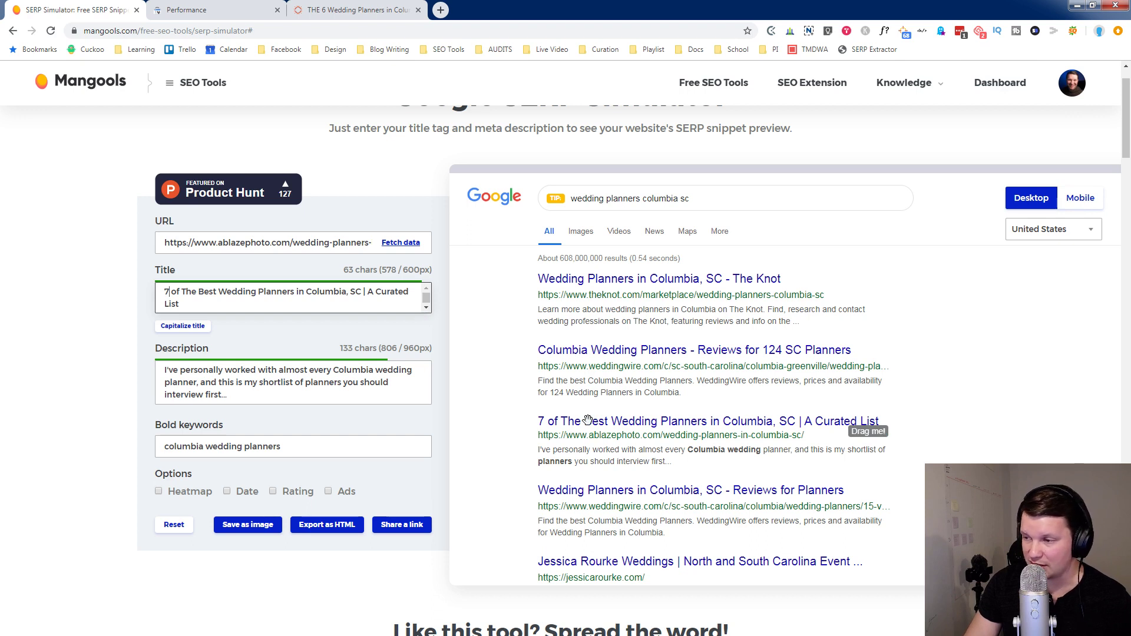
scroll(588, 421, "up", 1)
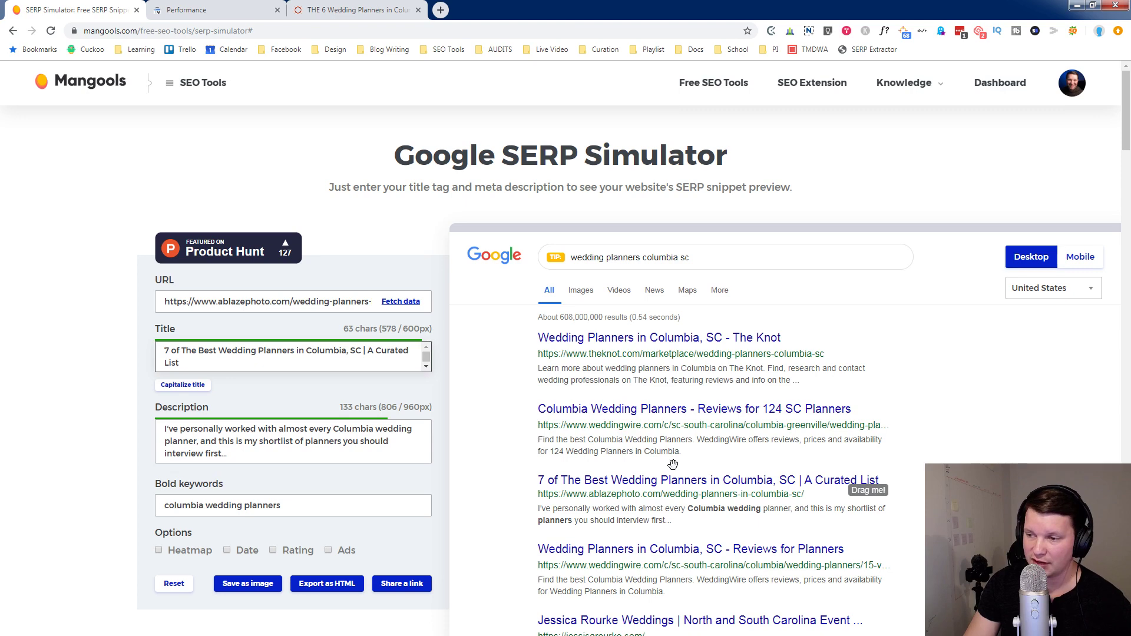
Step: Drag the '7 of The Best…' snippet to fourth place, just above Jessica Rourke Weddings
left_click_drag(878, 497, 865, 565)
scroll(849, 548, "down", 2)
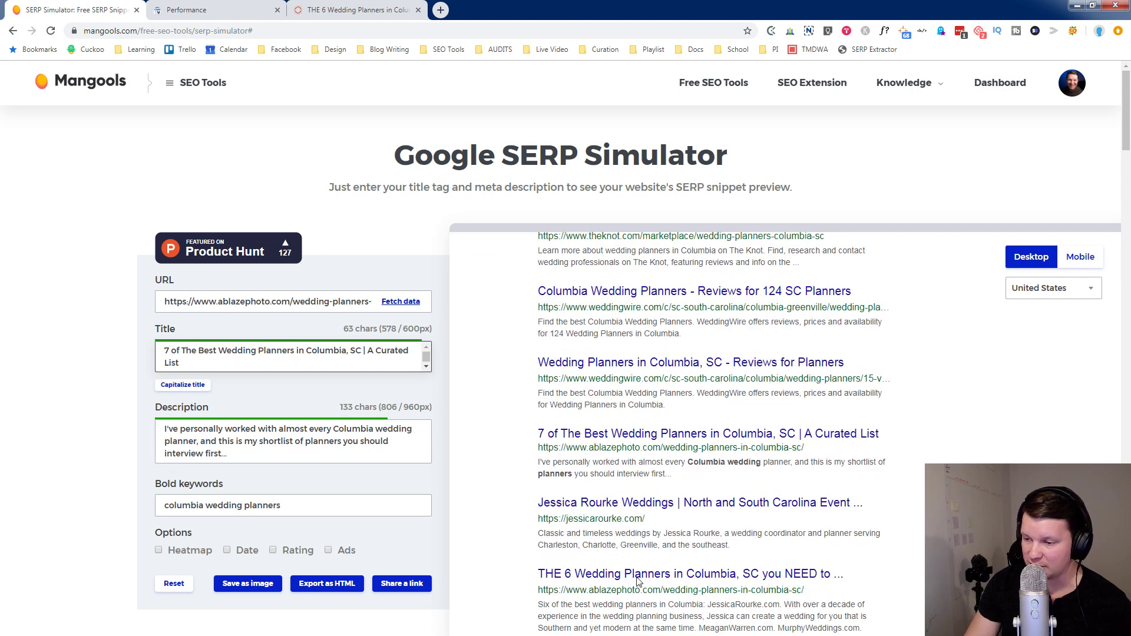
scroll(631, 539, "down", 2)
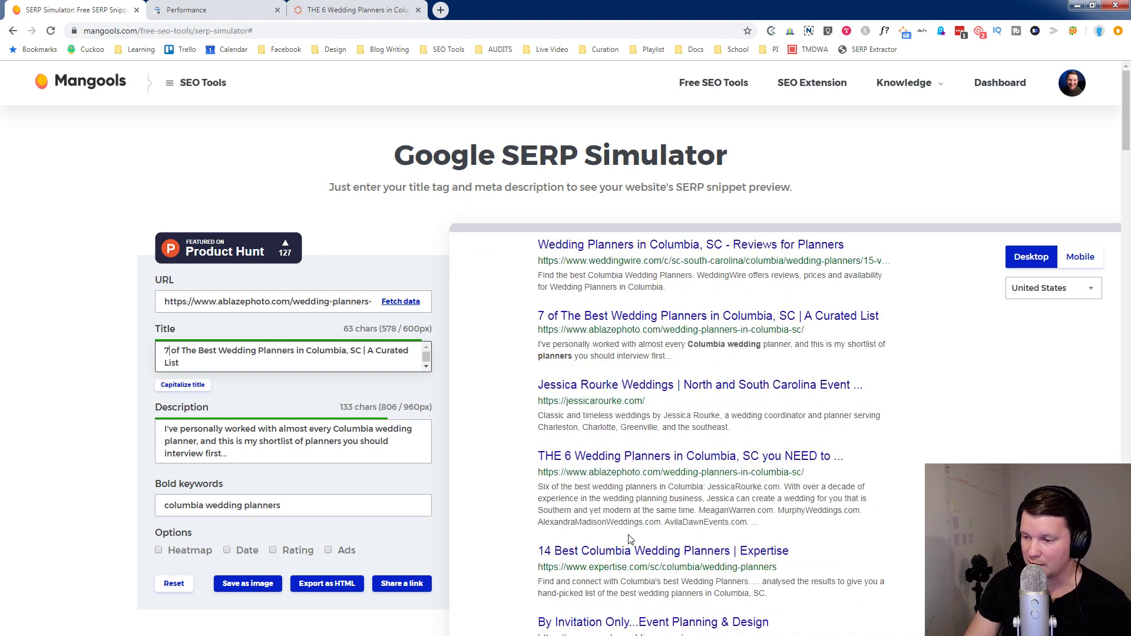
scroll(628, 539, "down", 2)
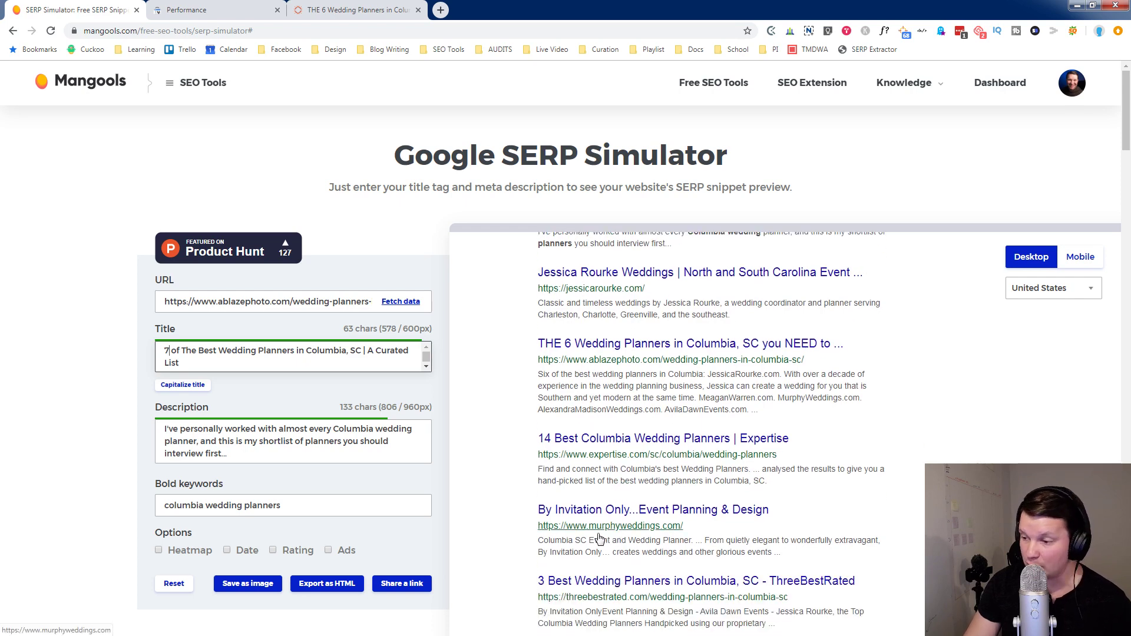
scroll(599, 538, "up", 5)
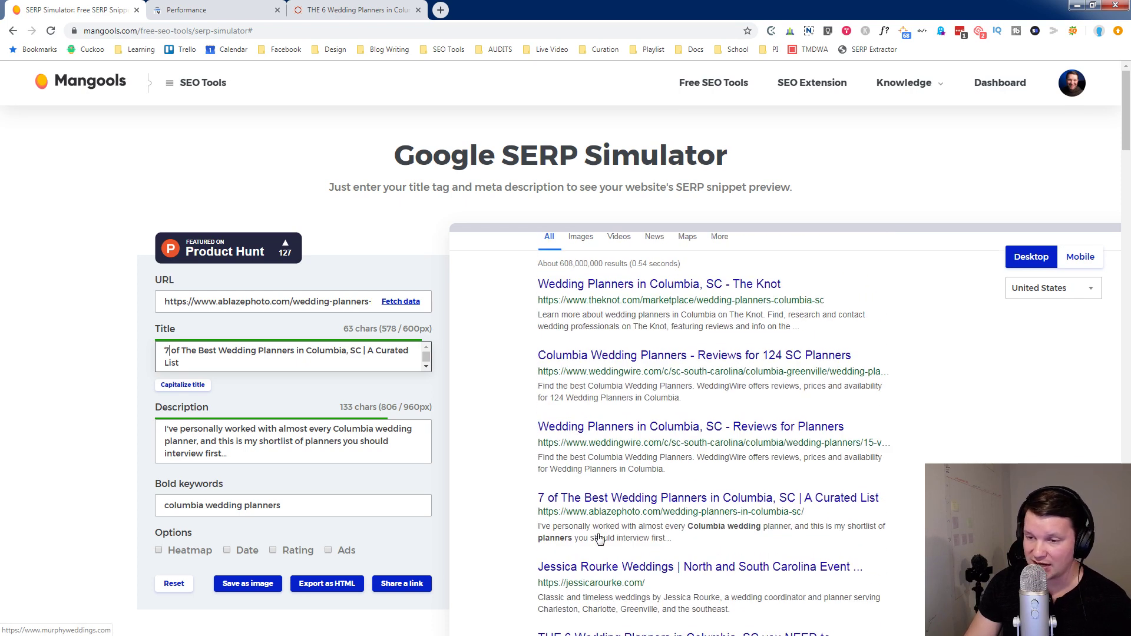